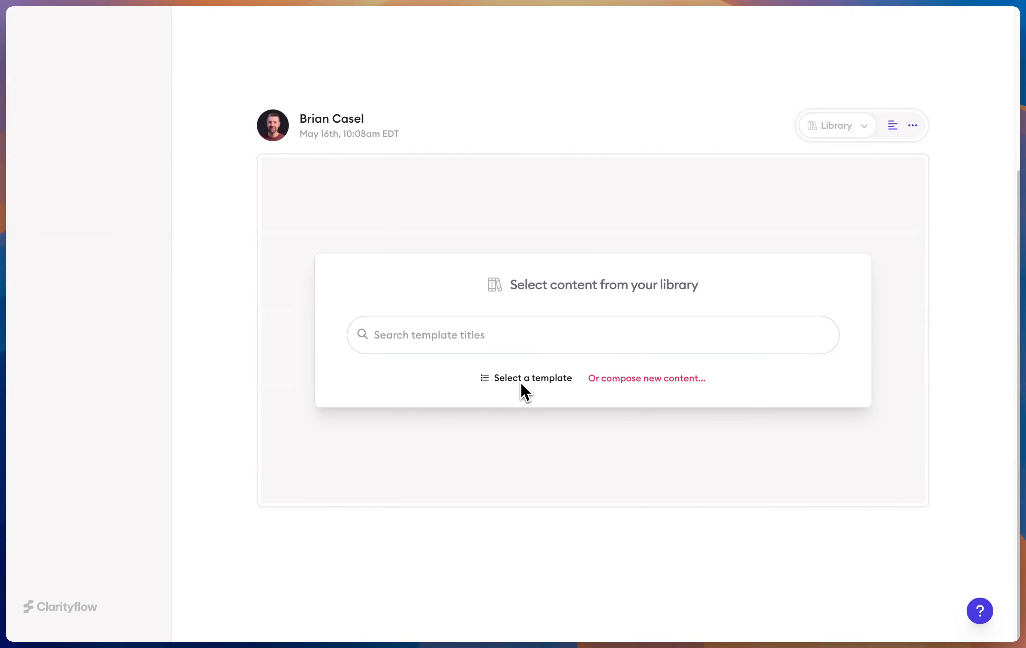
# Step: Compose new course content instead of using a library template and name the message template "Lesson 1"
pyautogui.click(639, 380)
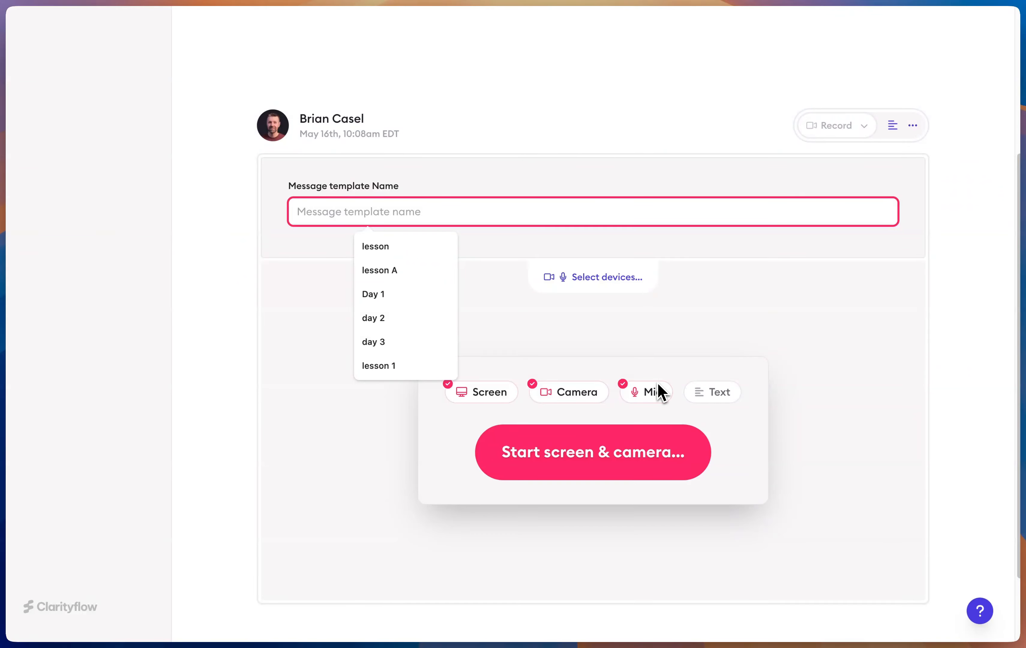
pyautogui.write('Le')
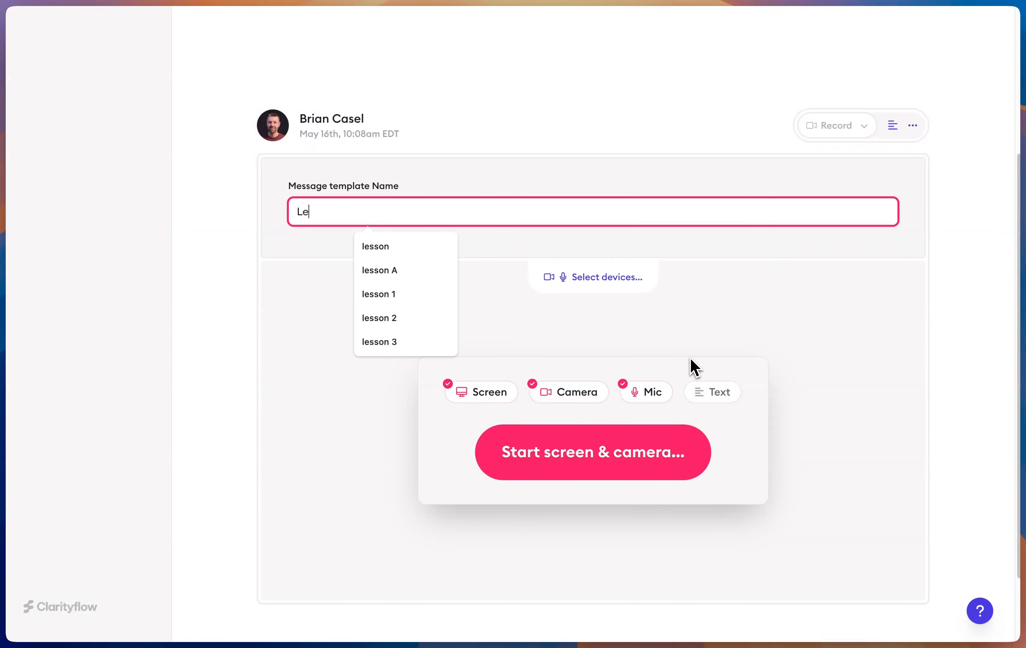
pyautogui.write('sson 1')
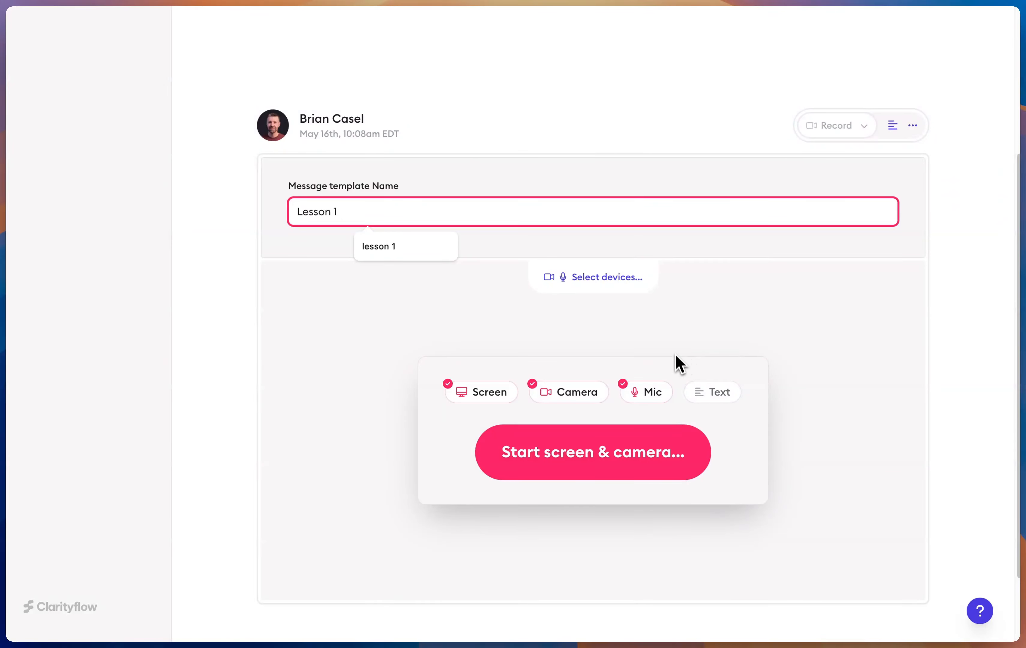
# Step: Include a text section reading "This is lesson 1" in the message and add it to the course
pyautogui.click(712, 395)
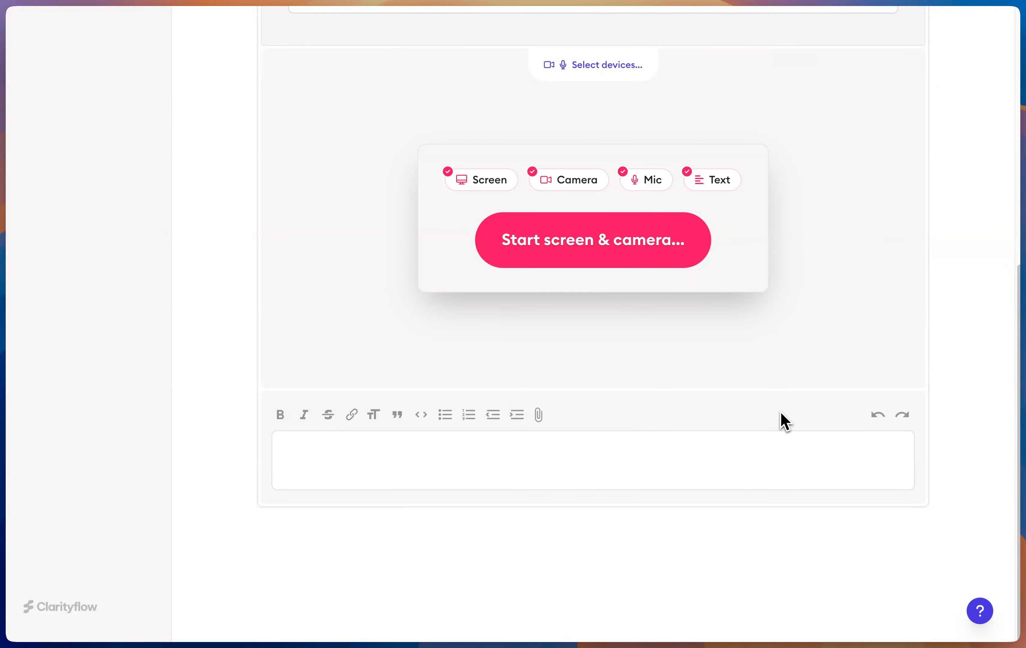
pyautogui.scroll(2, 871, 296)
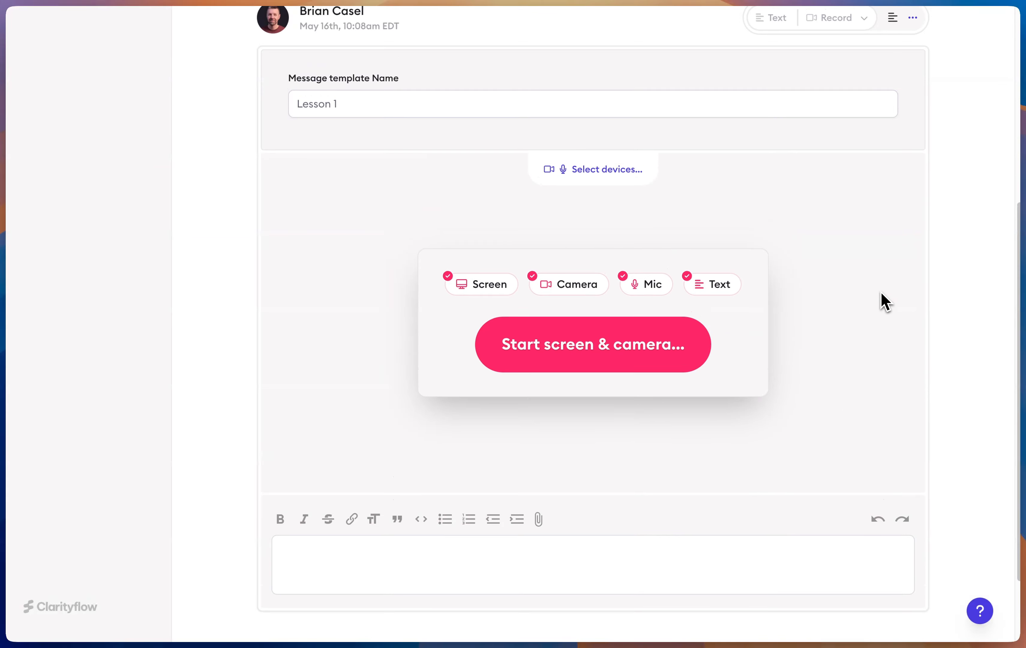
pyautogui.scroll(-2, 881, 292)
pyautogui.click(698, 475)
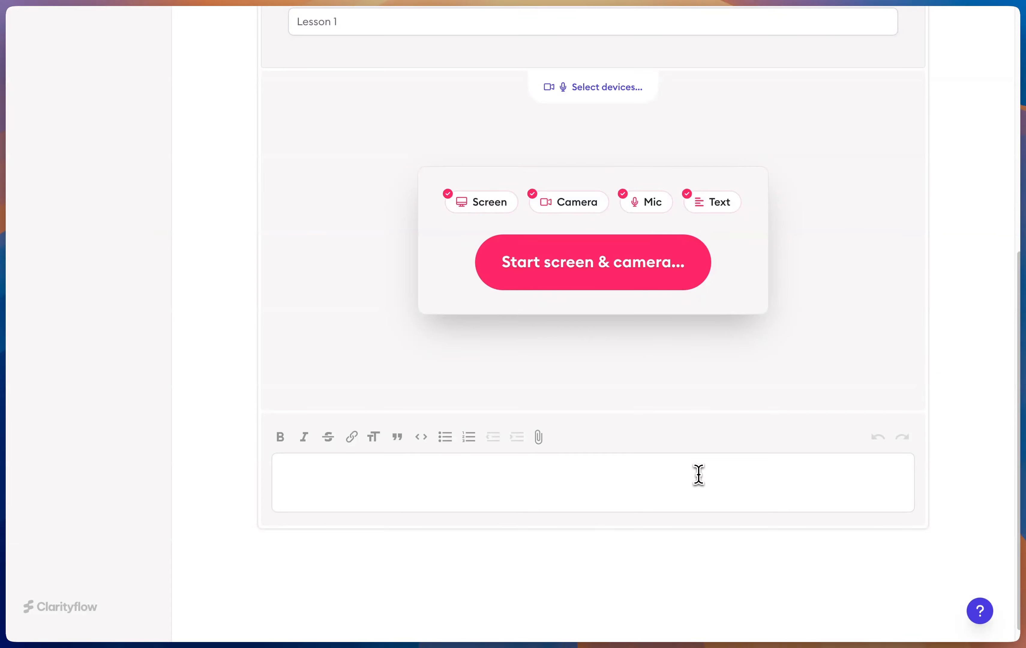
pyautogui.write('This is lesson 1')
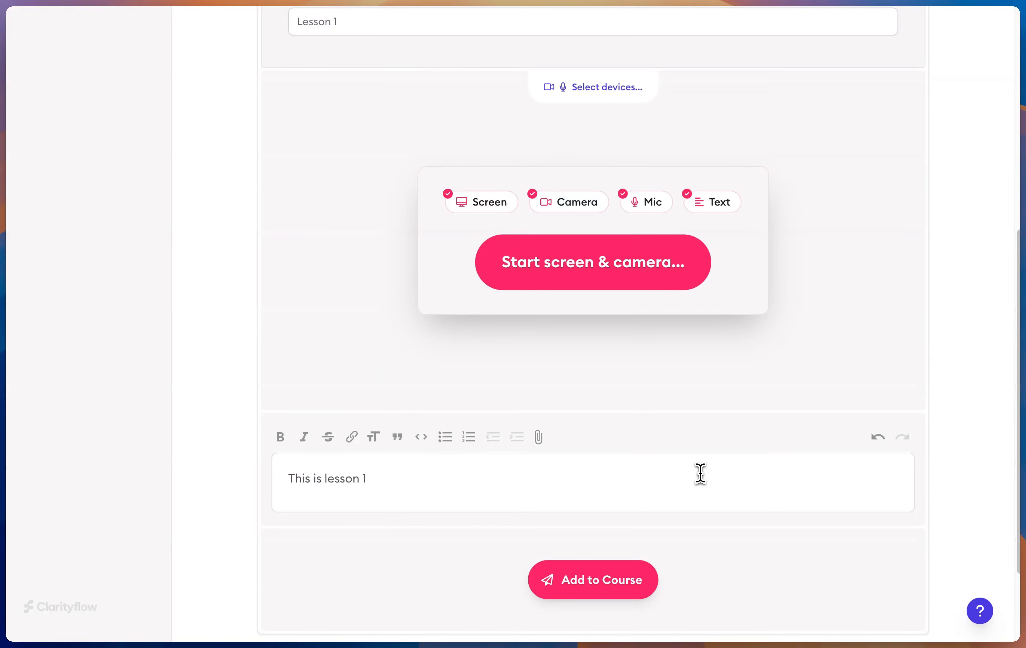
pyautogui.scroll(-1, 699, 480)
pyautogui.click(600, 520)
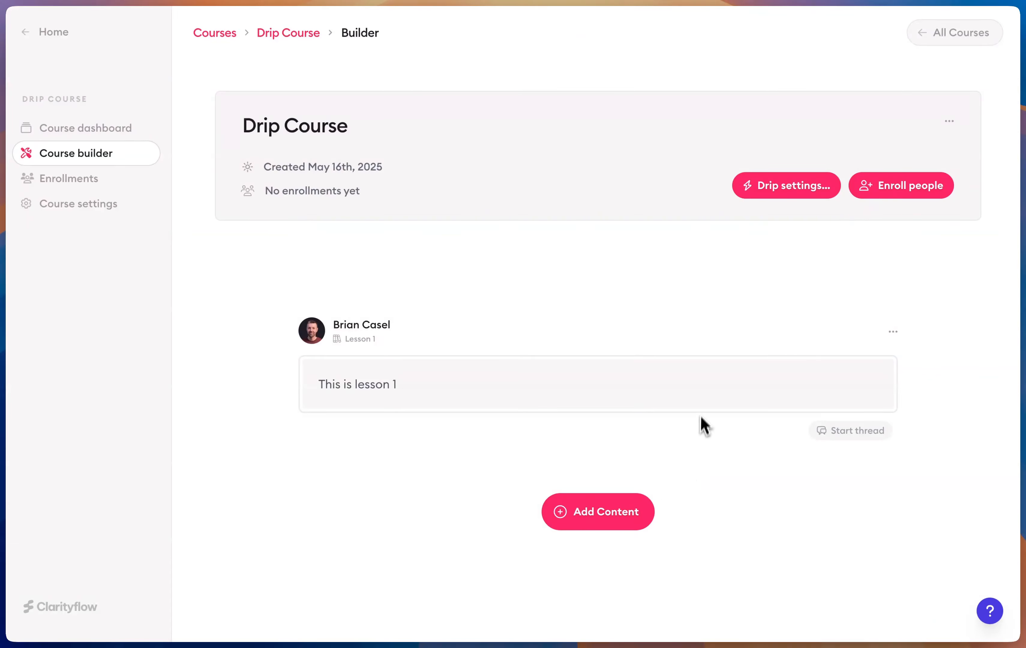
# Step: Start another newly composed content item below the first lesson and name its message template "Lesson 2"
pyautogui.click(631, 517)
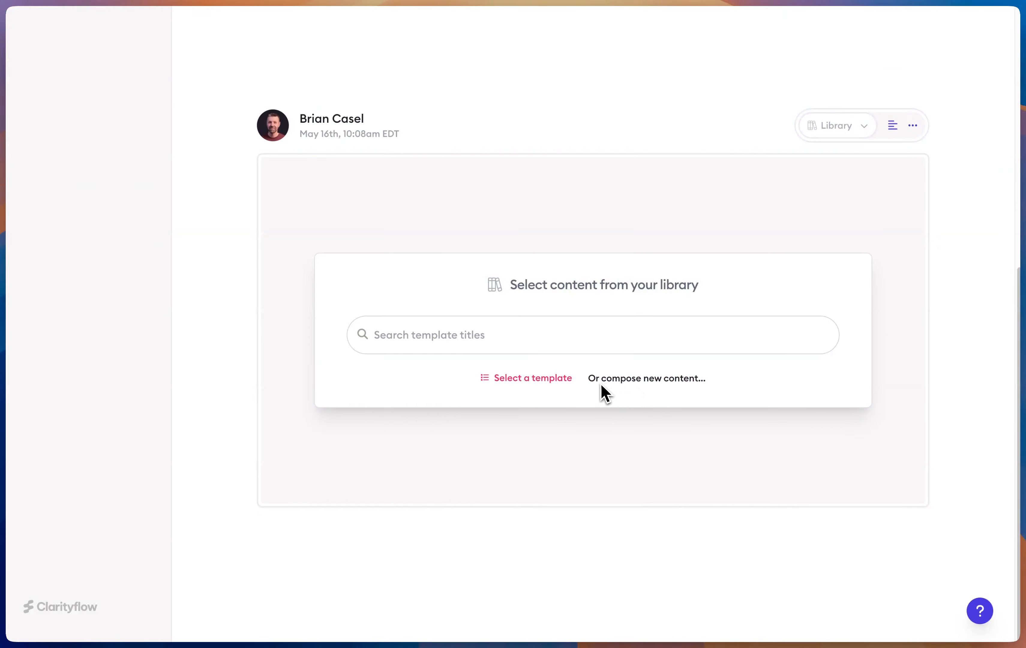
pyautogui.click(646, 379)
pyautogui.write('Lesson 1')
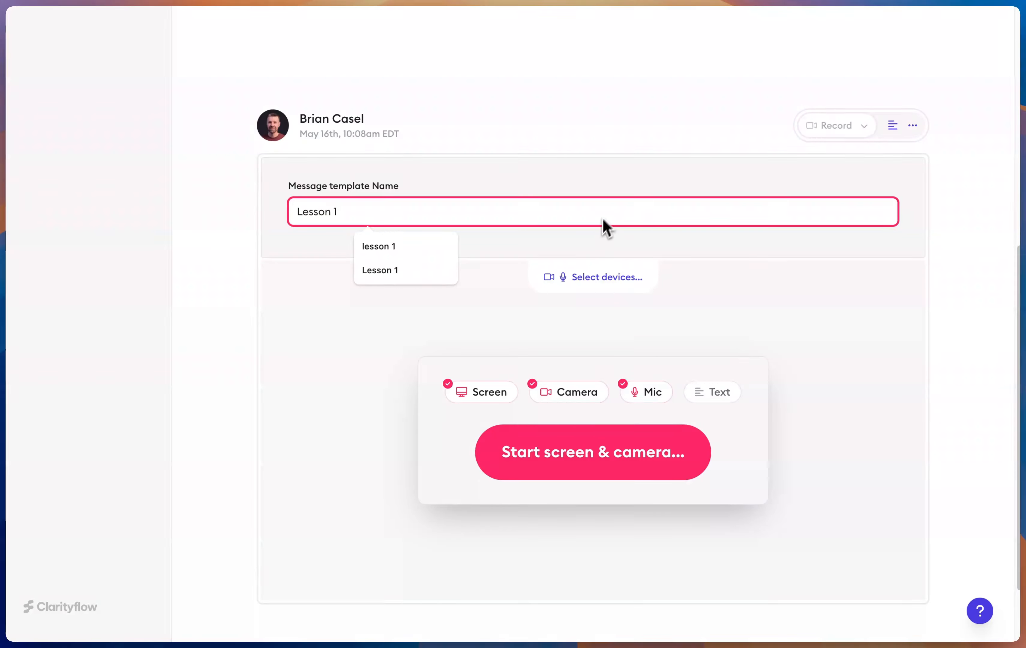
pyautogui.press('BackSpace')
pyautogui.write('2')
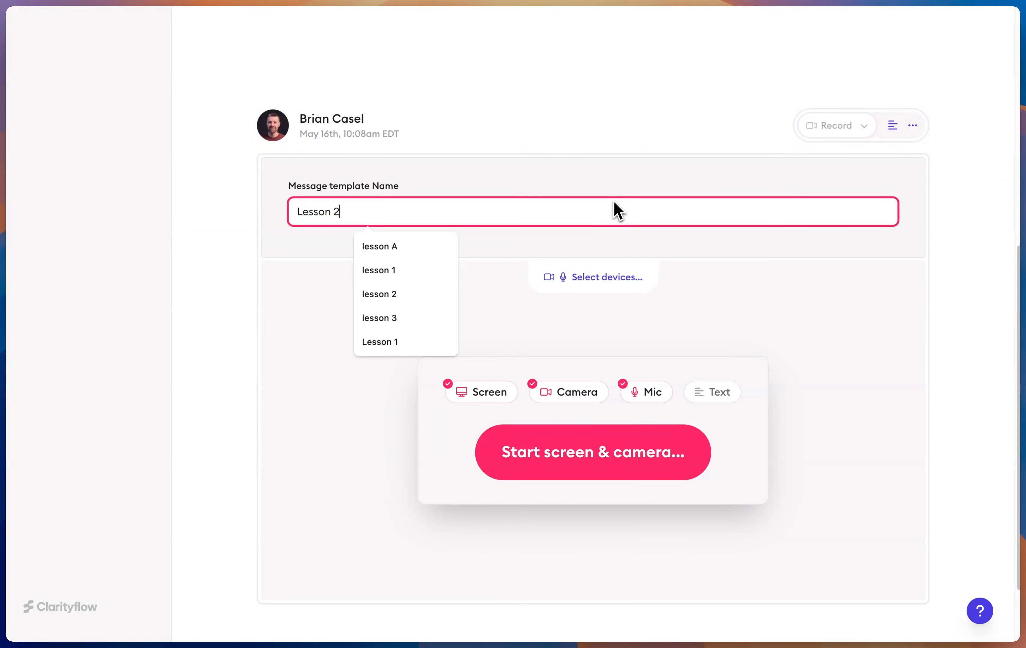
# Step: Include a text section reading "Lesson 2" in the second message and add it to the course
pyautogui.click(717, 390)
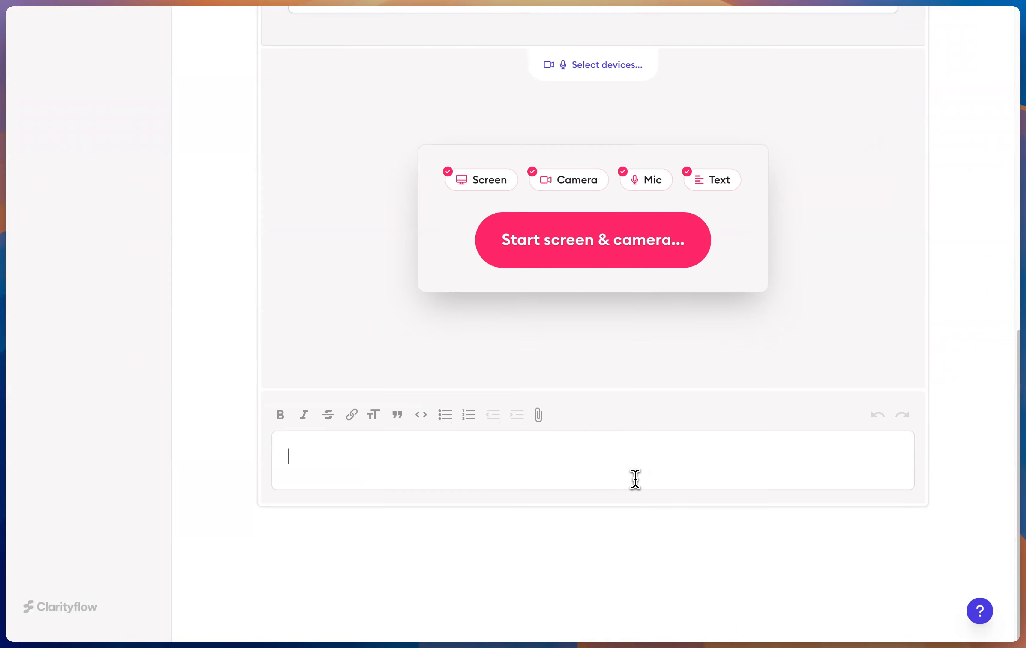
pyautogui.write('Lesson 2')
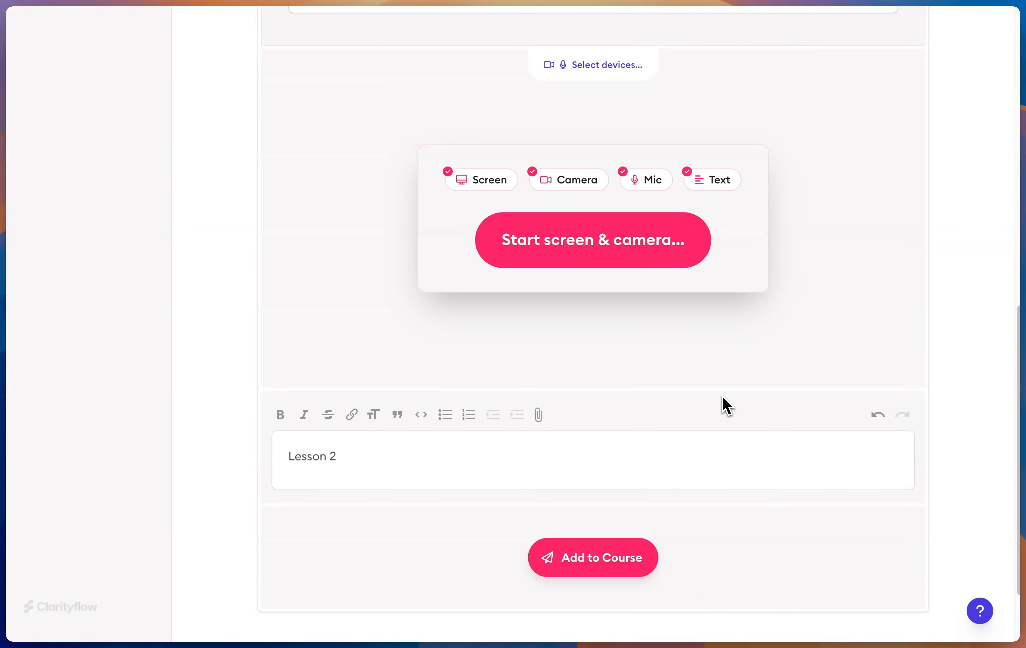
pyautogui.scroll(3, 722, 395)
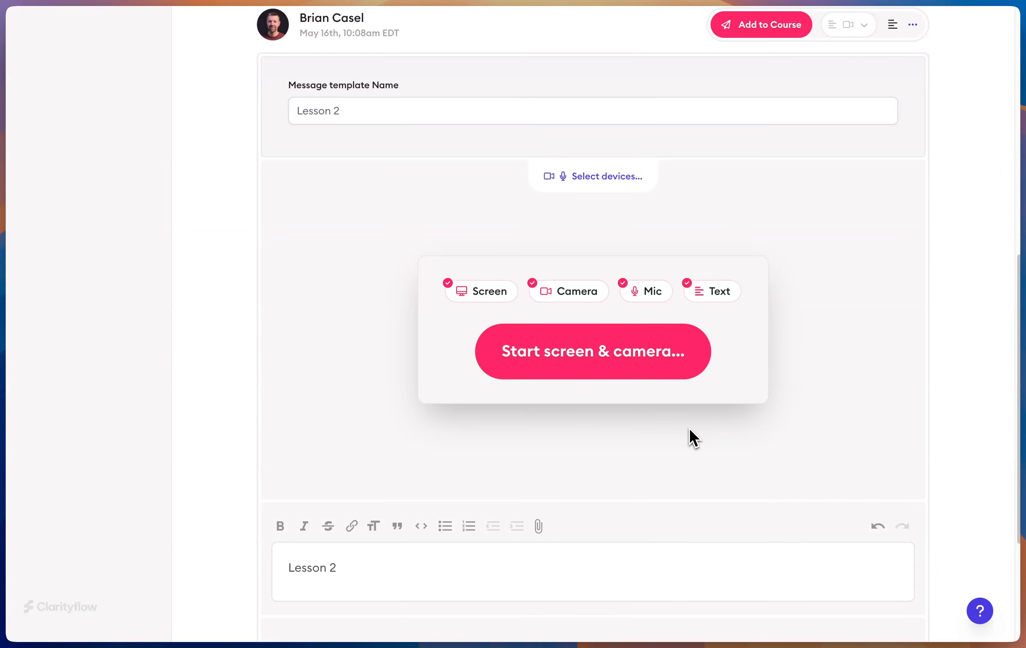
pyautogui.scroll(-4, 693, 437)
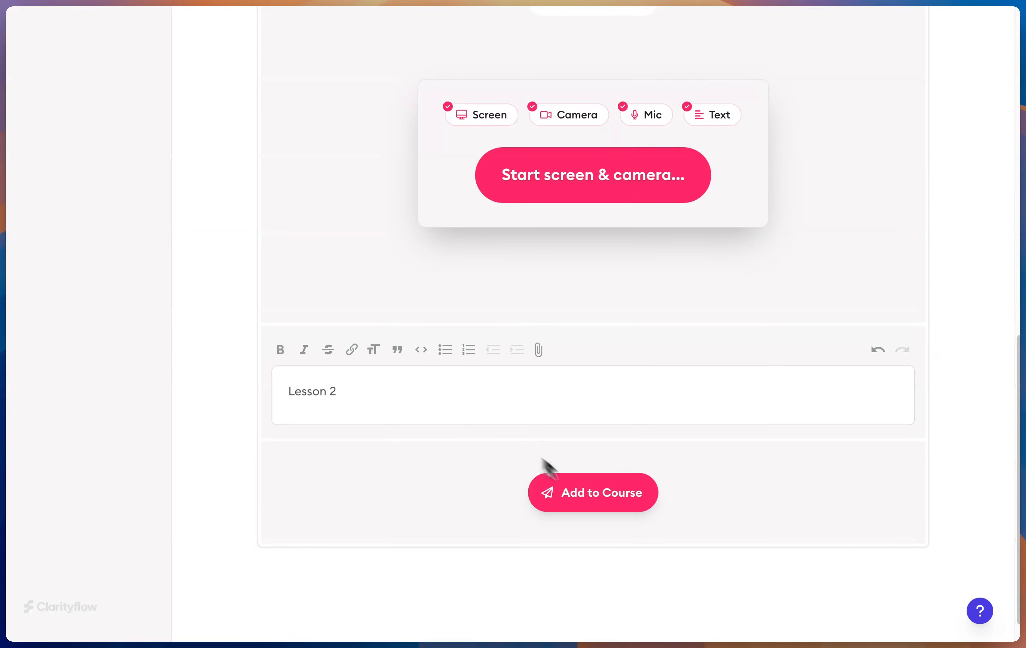
pyautogui.click(608, 502)
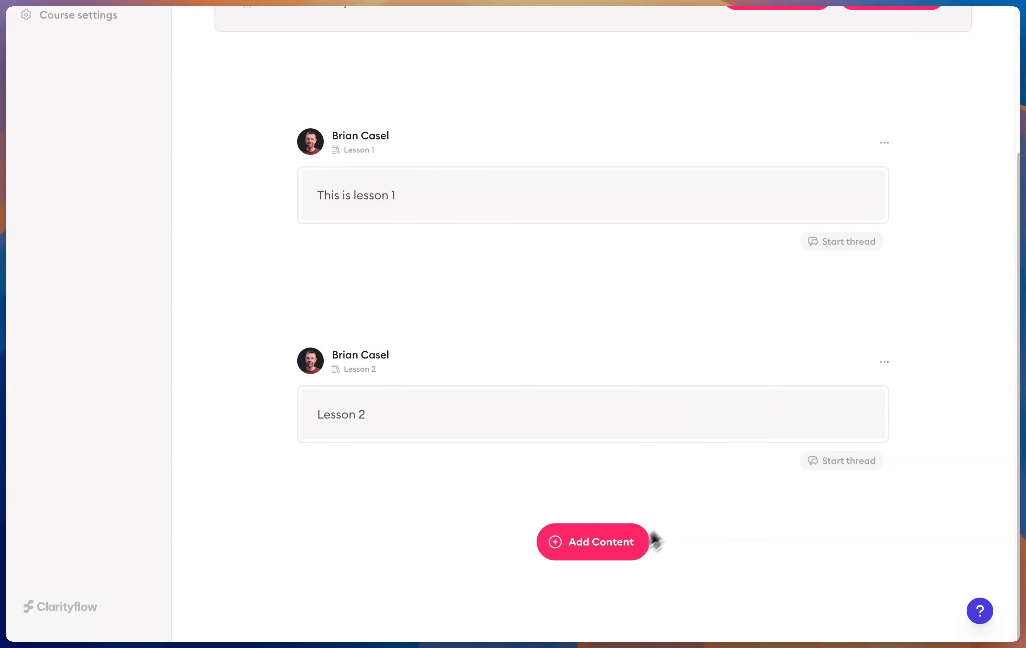
# Step: Start a third newly composed content item in the course and name its message template "Lesson 3"
pyautogui.click(641, 542)
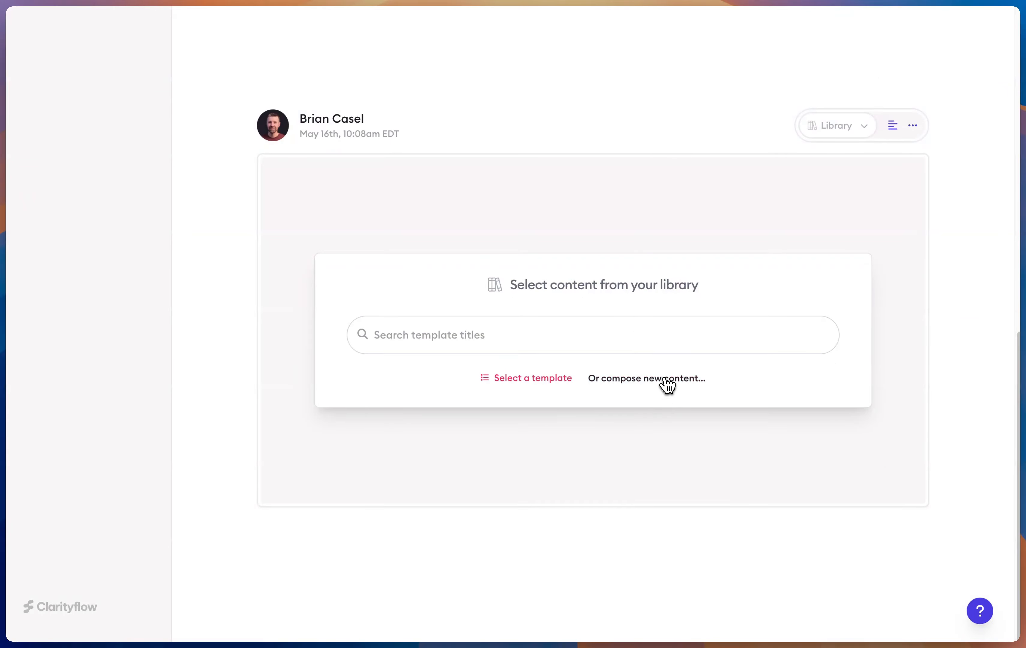
pyautogui.click(666, 379)
pyautogui.write('Lesson ')
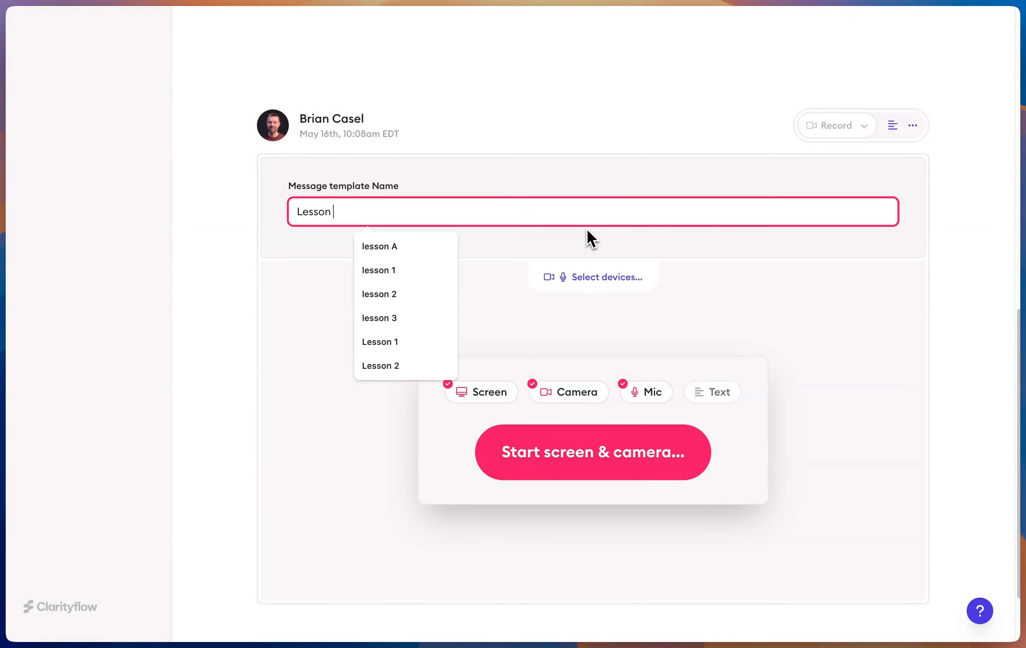
pyautogui.write('3')
# Step: Include a text section reading "This is lesson 3" in the third message and add it to the course
pyautogui.click(706, 393)
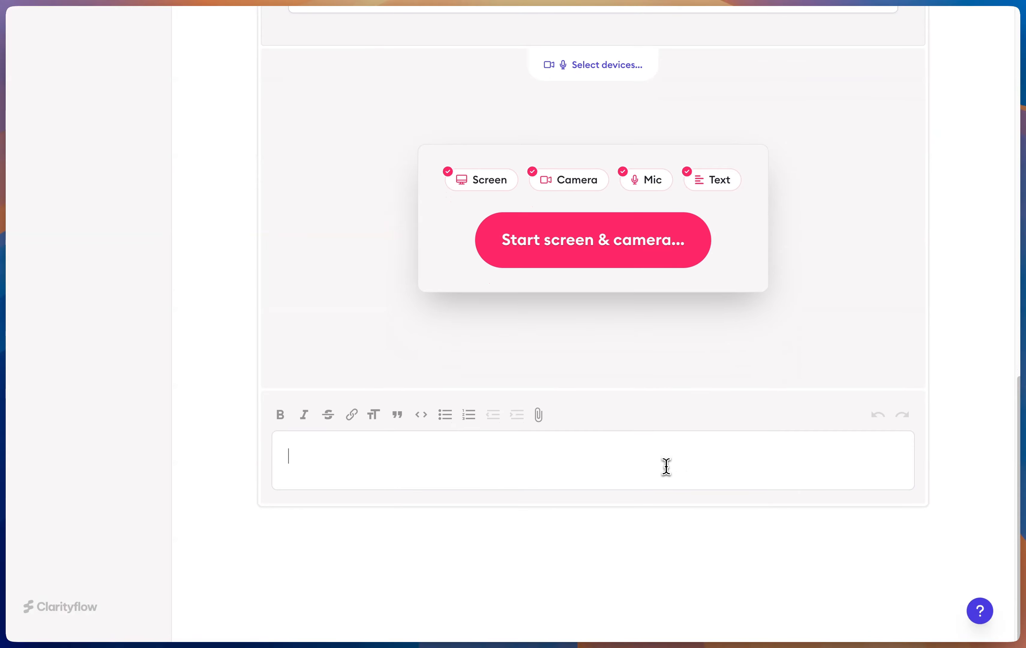
pyautogui.write('This is lesson 3')
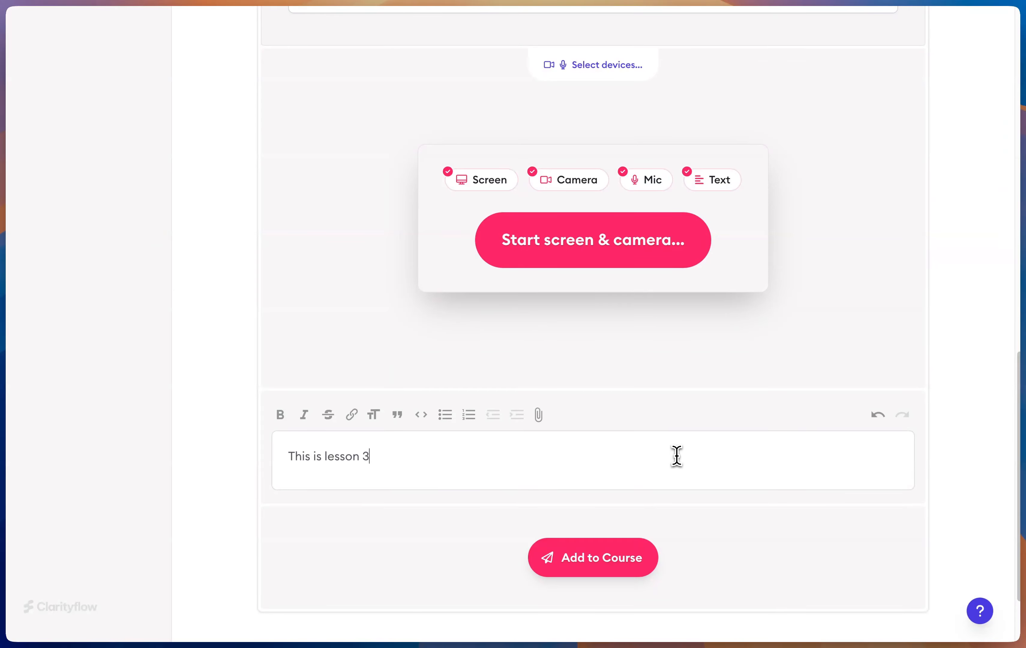
pyautogui.click(624, 565)
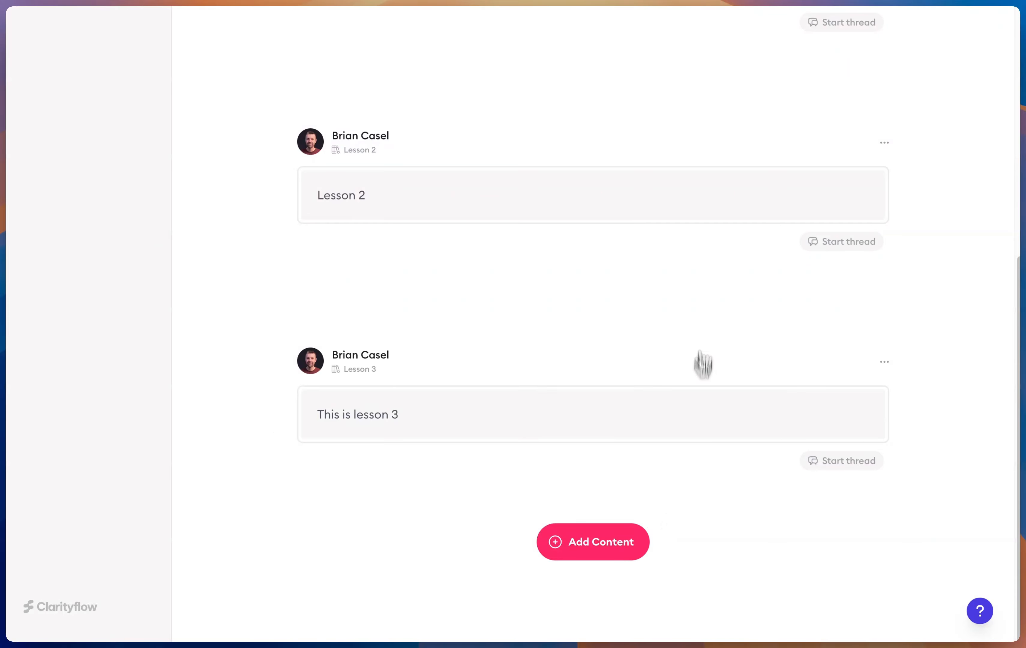
# Step: Review the order and content of the three lessons in the course builder, including their thread options
pyautogui.scroll(5, 703, 362)
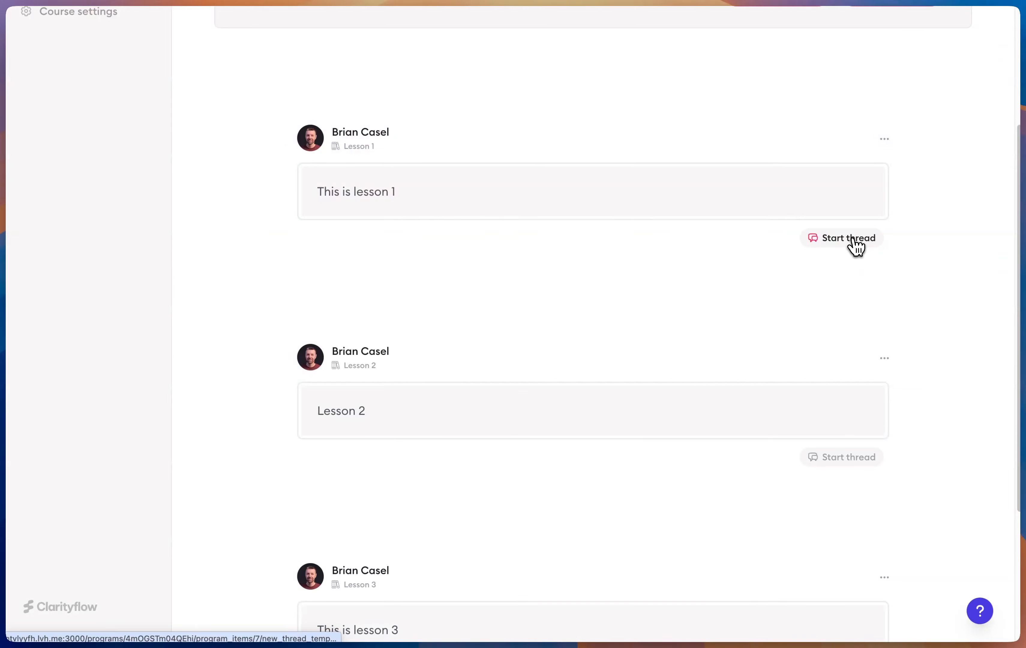
pyautogui.scroll(-2, 621, 348)
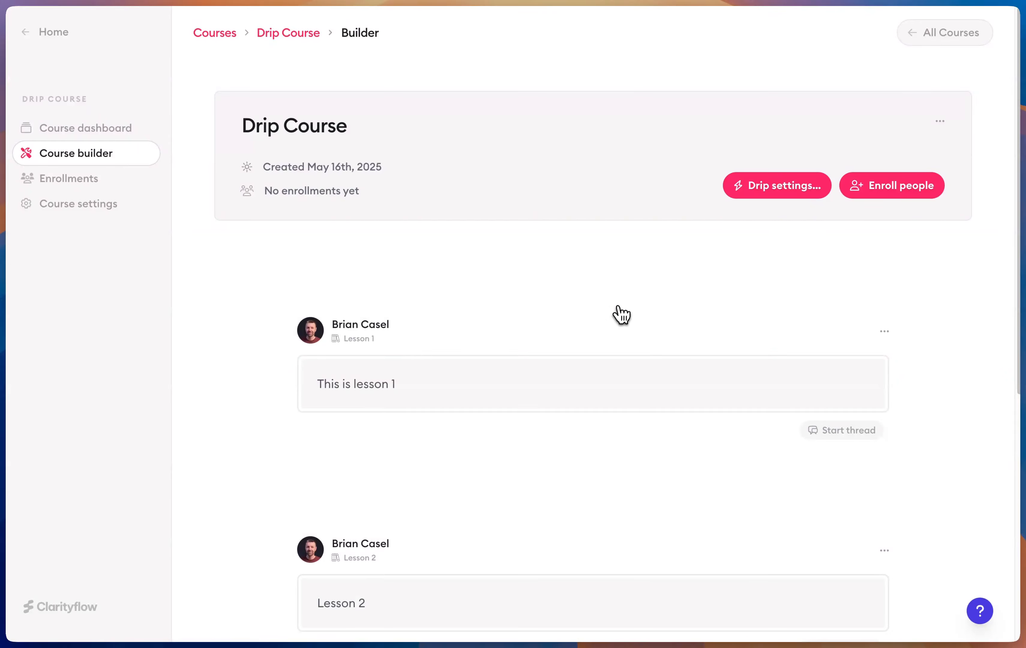
pyautogui.scroll(-3, 622, 307)
pyautogui.scroll(-6, 522, 348)
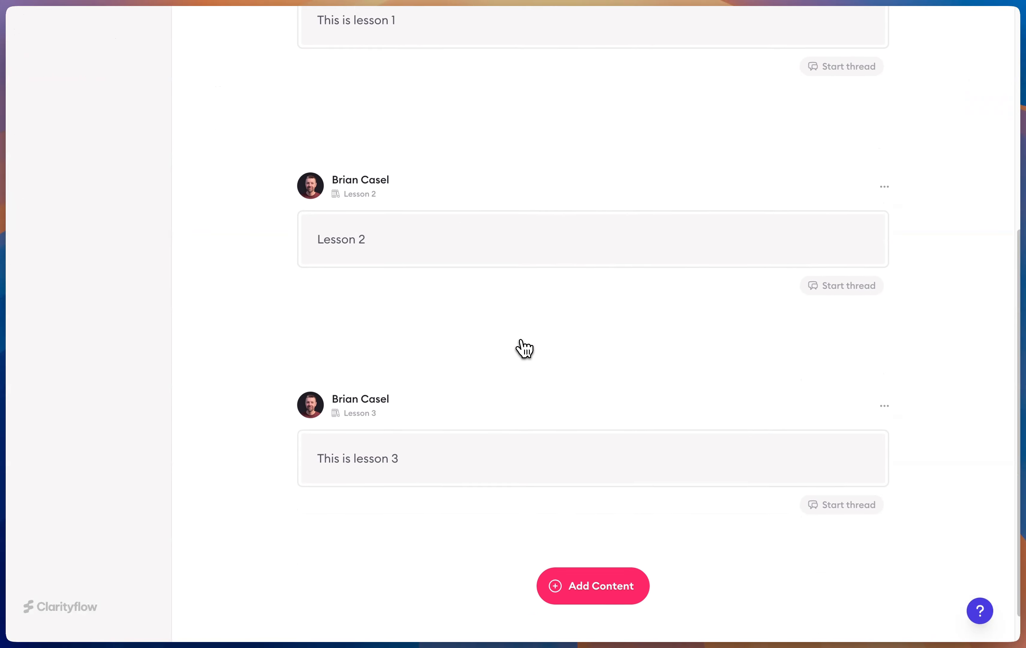
pyautogui.scroll(9, 522, 348)
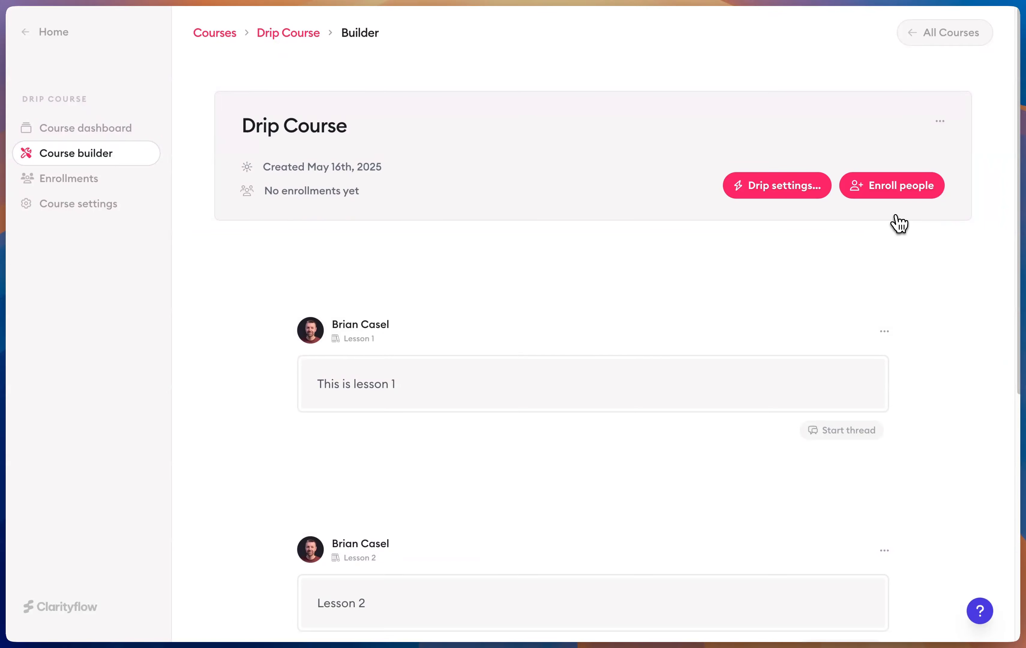
pyautogui.scroll(-8, 758, 323)
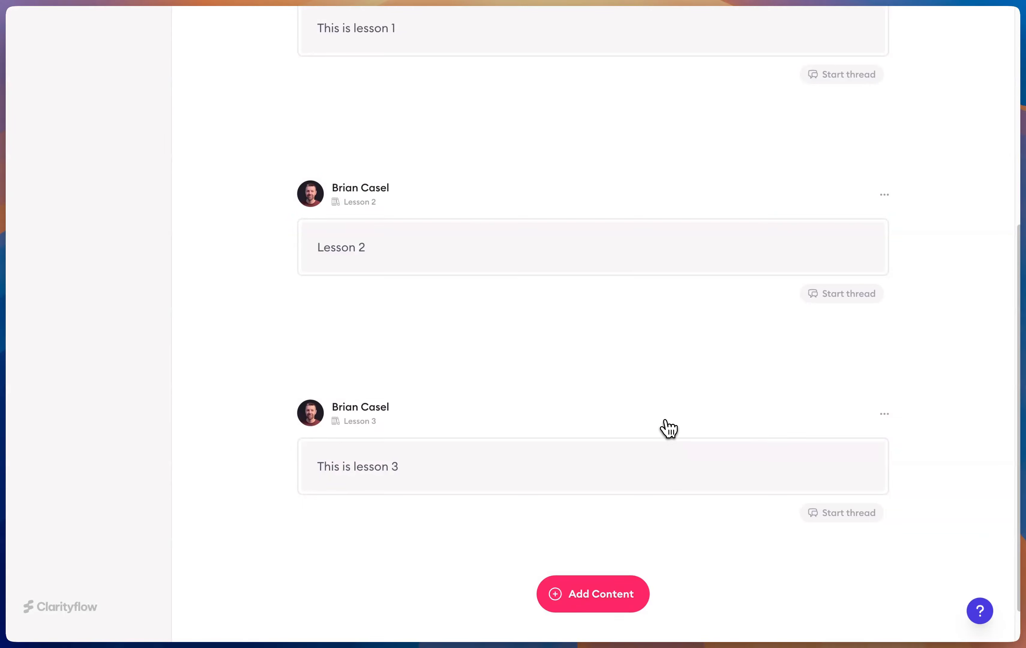
pyautogui.scroll(8, 667, 424)
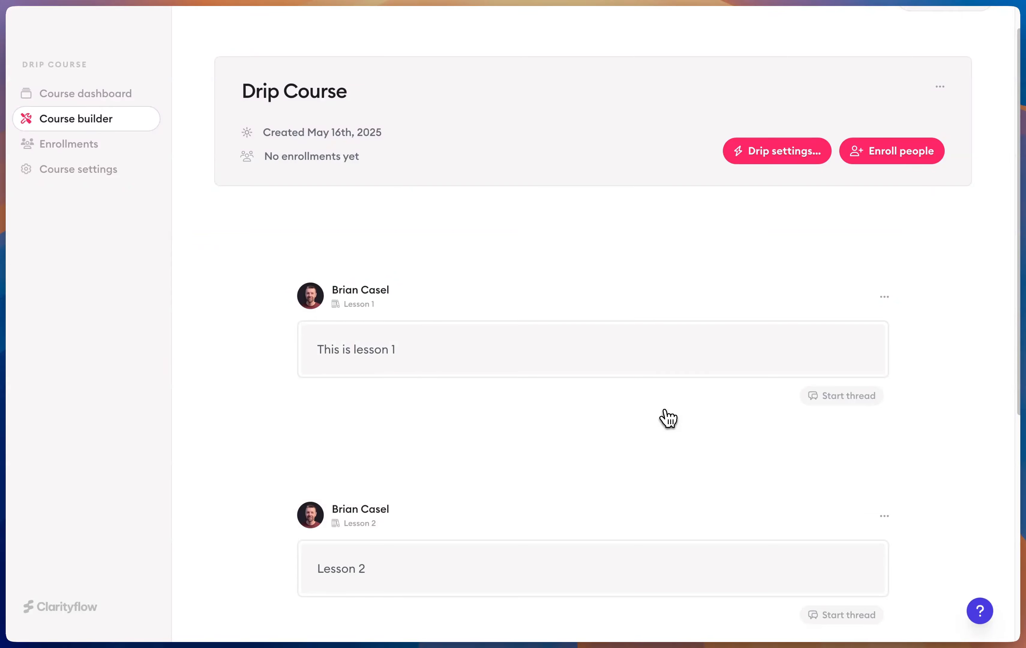
pyautogui.scroll(-7, 635, 426)
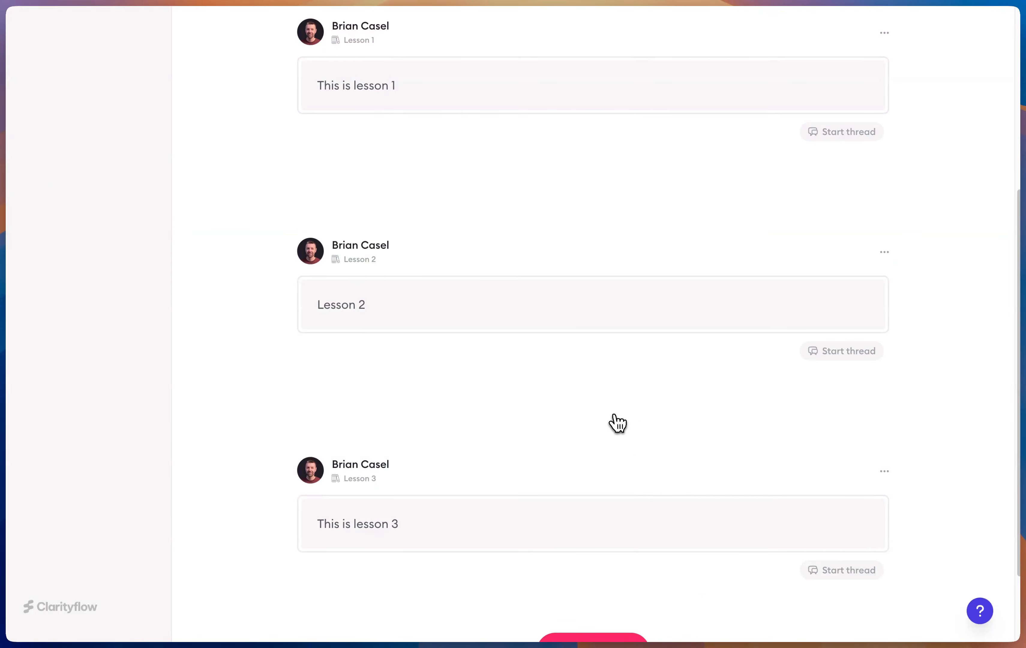
pyautogui.scroll(1, 616, 410)
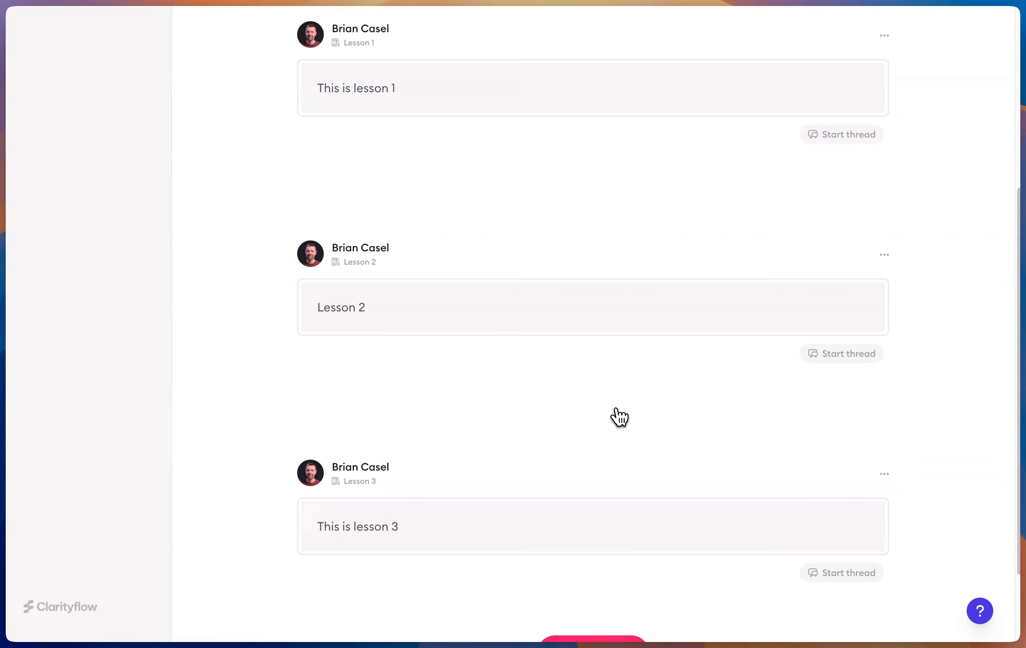
pyautogui.scroll(2, 615, 415)
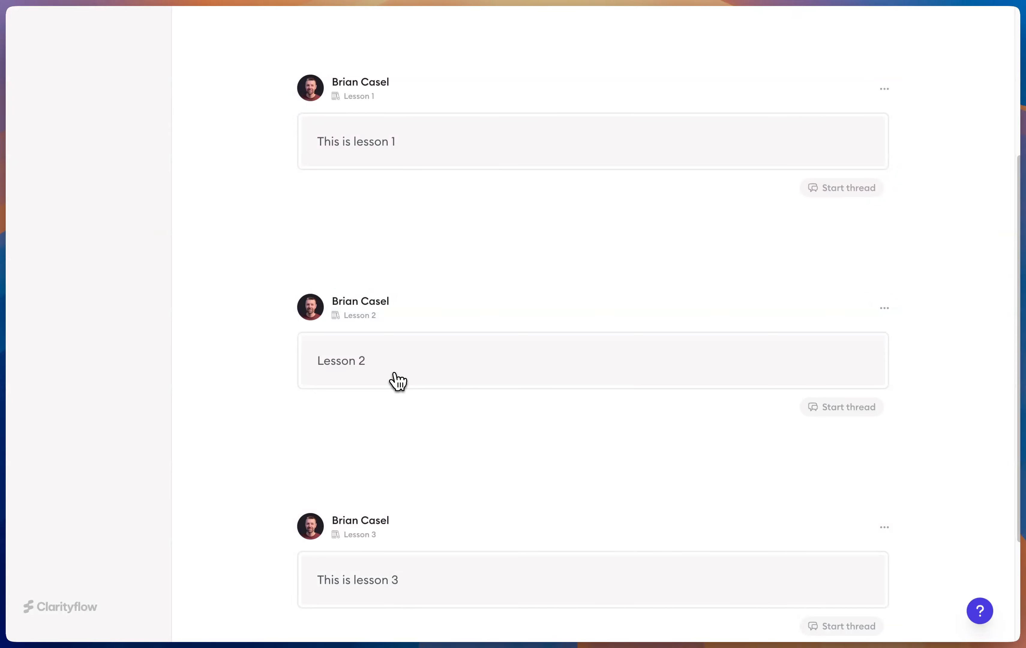
pyautogui.scroll(-3, 394, 380)
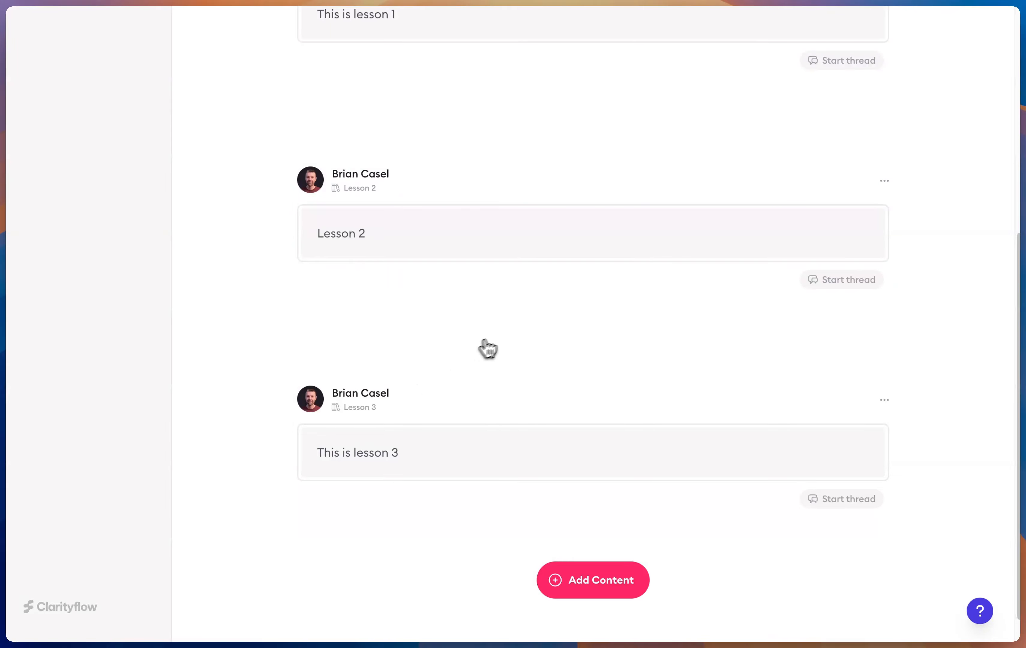
pyautogui.scroll(4, 621, 328)
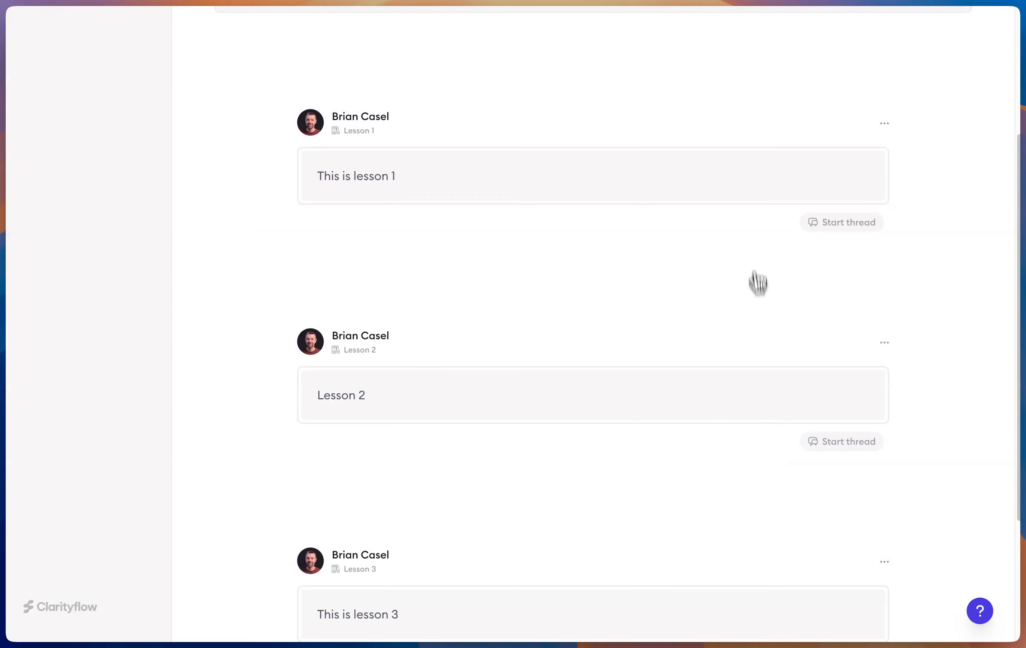
# Step: Make this a drip course in its drip settings and set the timing between each message to 3 days
pyautogui.scroll(5, 765, 305)
pyautogui.click(777, 185)
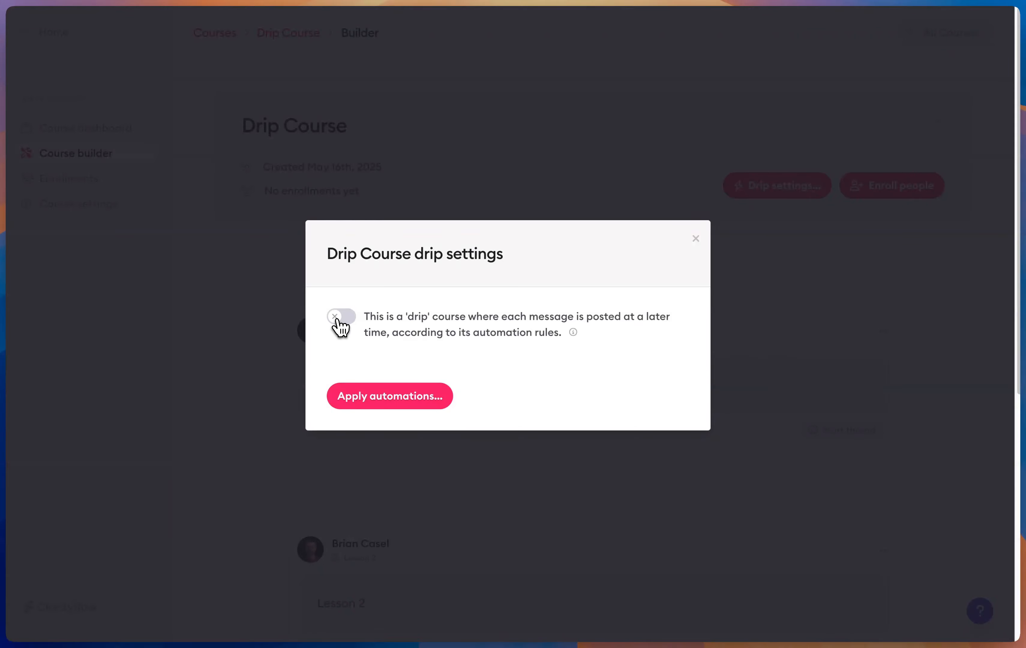
pyautogui.click(340, 321)
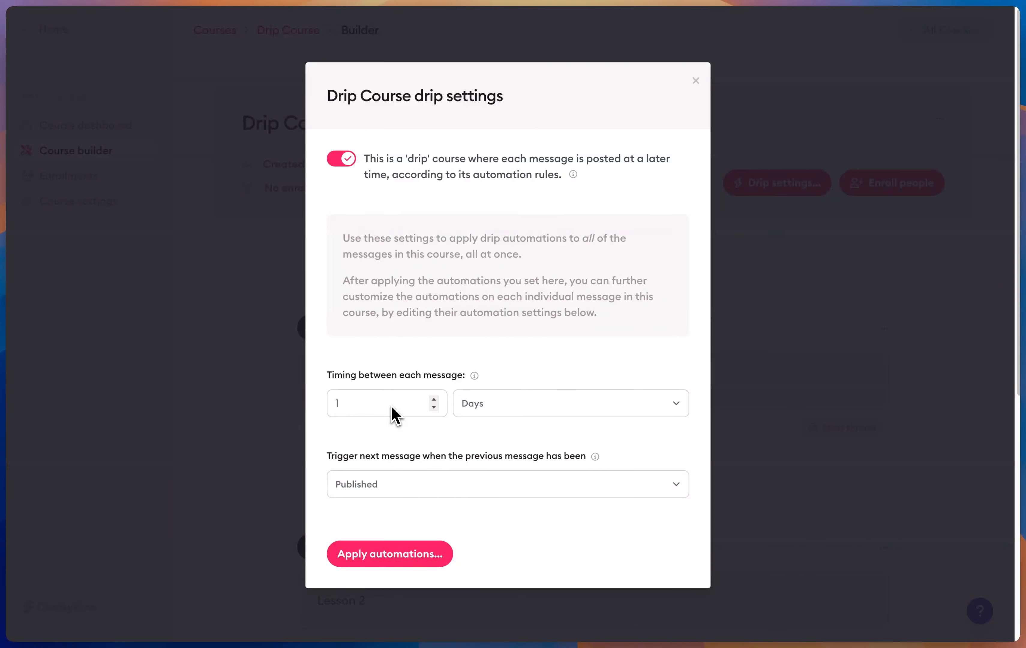
pyautogui.click(434, 400)
pyautogui.click(434, 400)
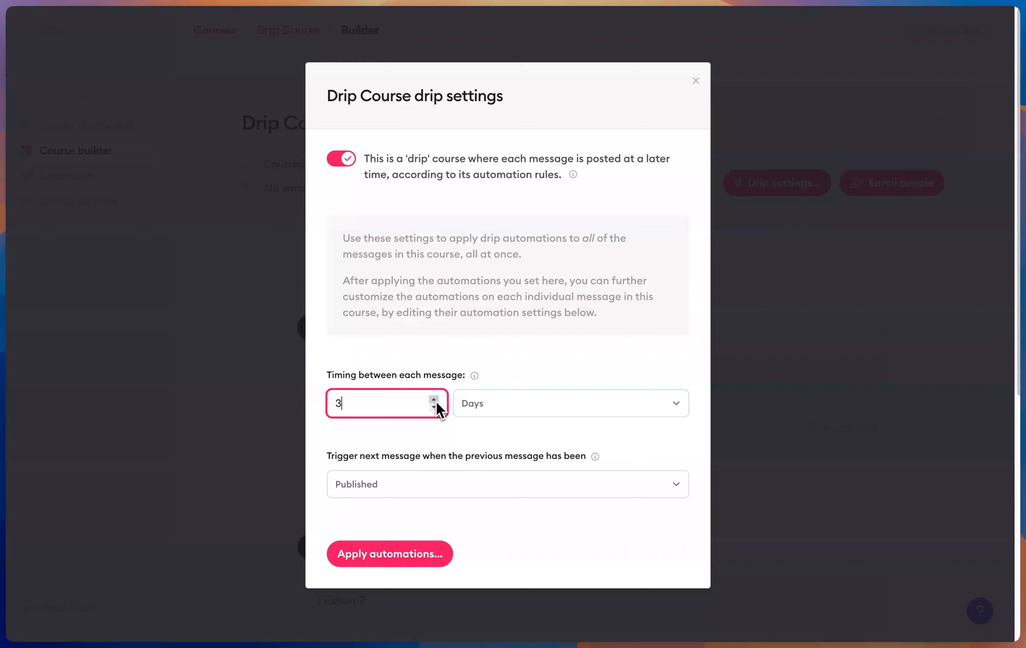
# Step: Review the available time units and the trigger options for the next message in the drip settings
pyautogui.click(513, 413)
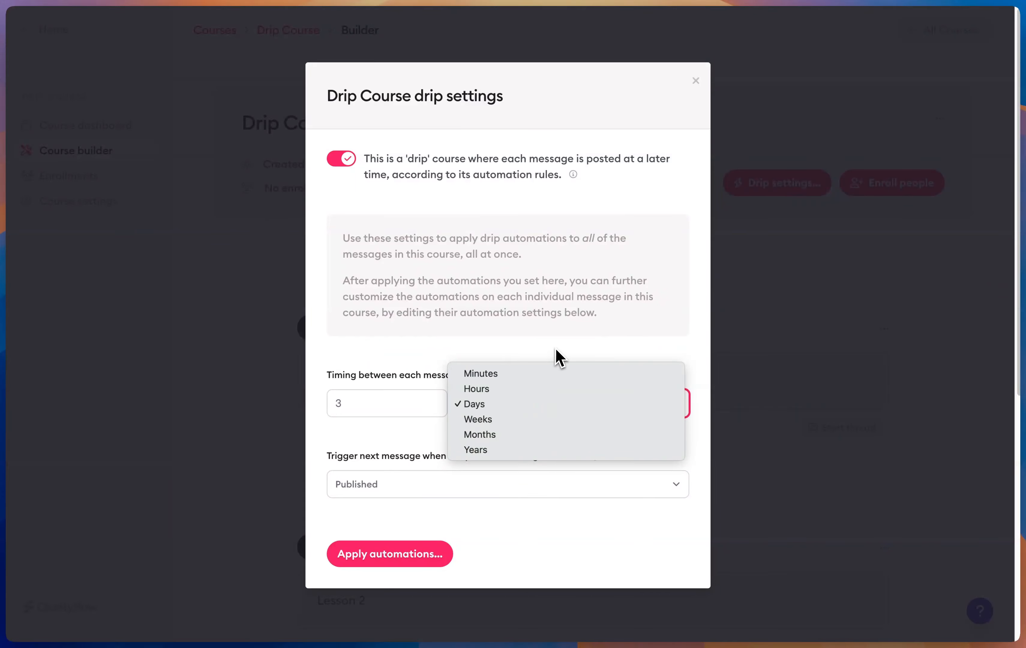
pyautogui.click(553, 358)
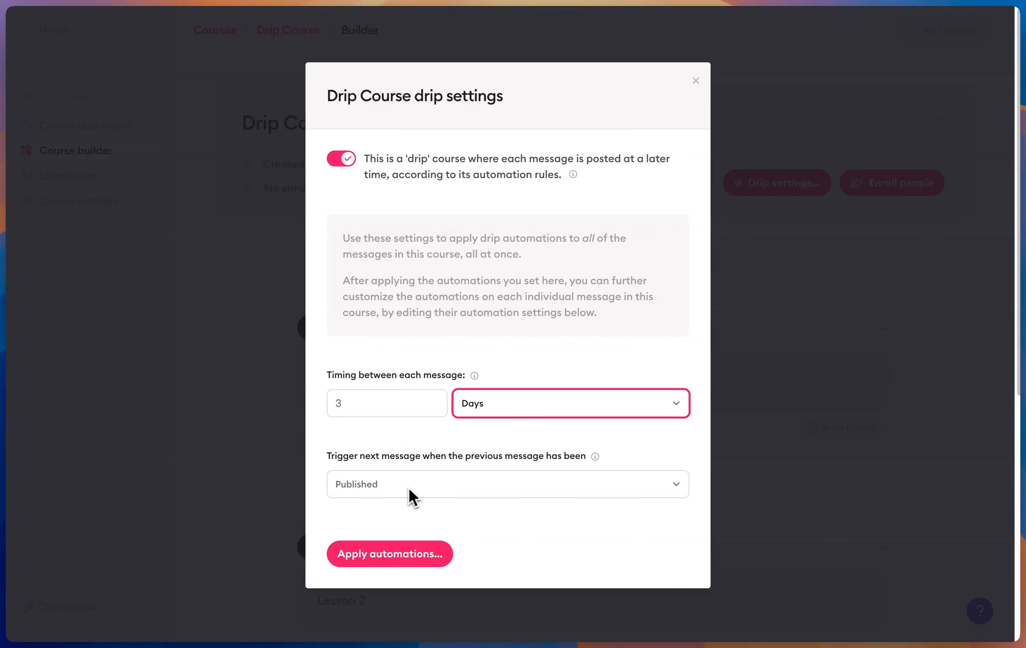
pyautogui.click(380, 497)
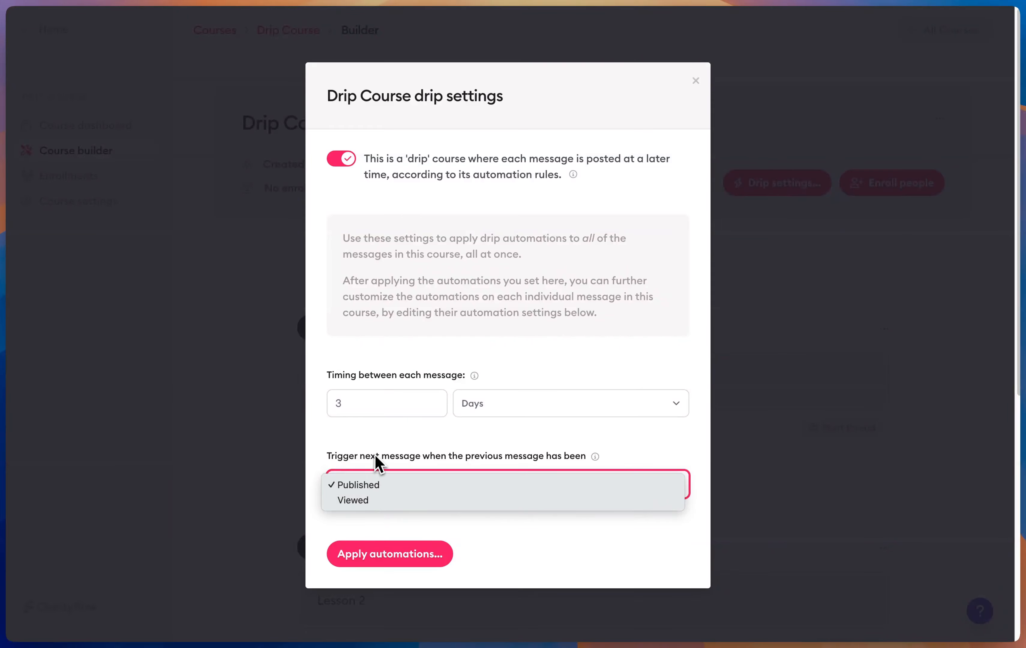
pyautogui.click(387, 459)
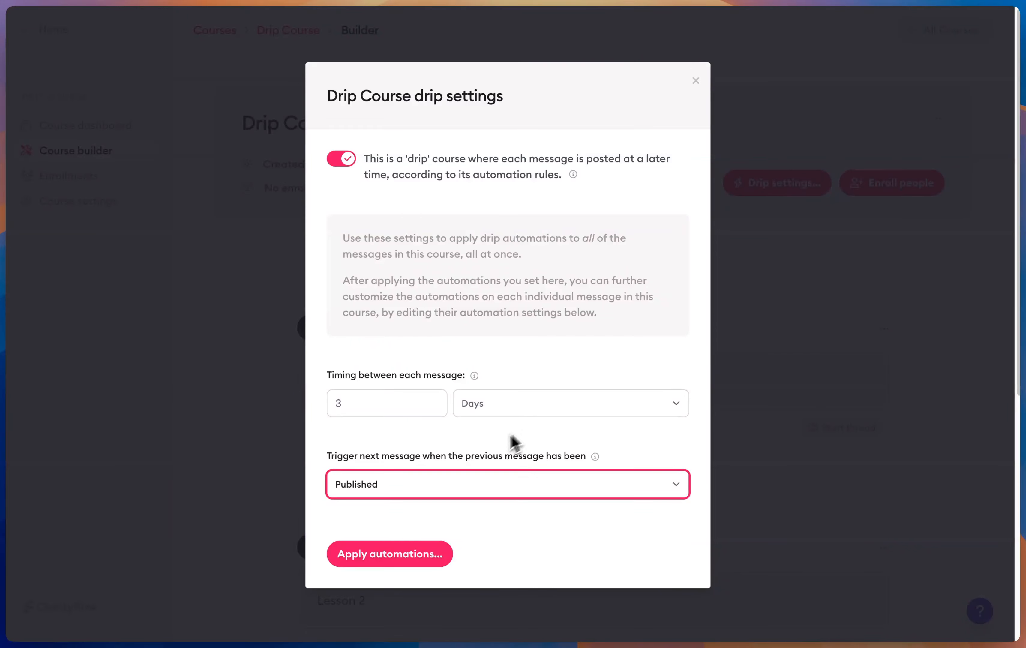
# Step: Trigger the next message when the previous message has been Published, and apply the drip automations to the course
pyautogui.click(454, 480)
pyautogui.click(446, 501)
pyautogui.click(451, 492)
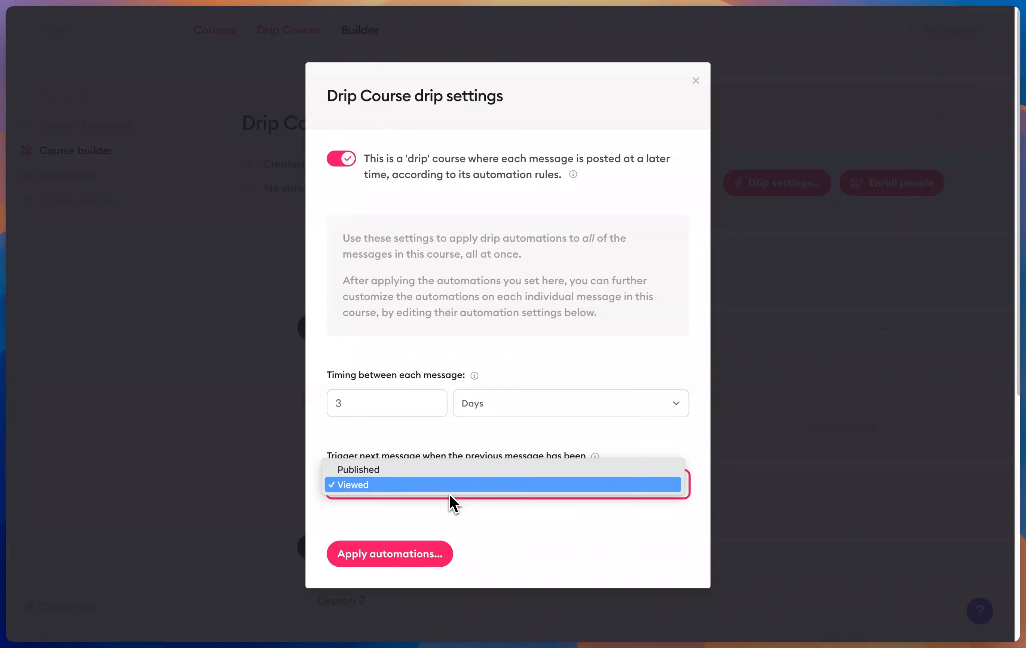
pyautogui.click(451, 472)
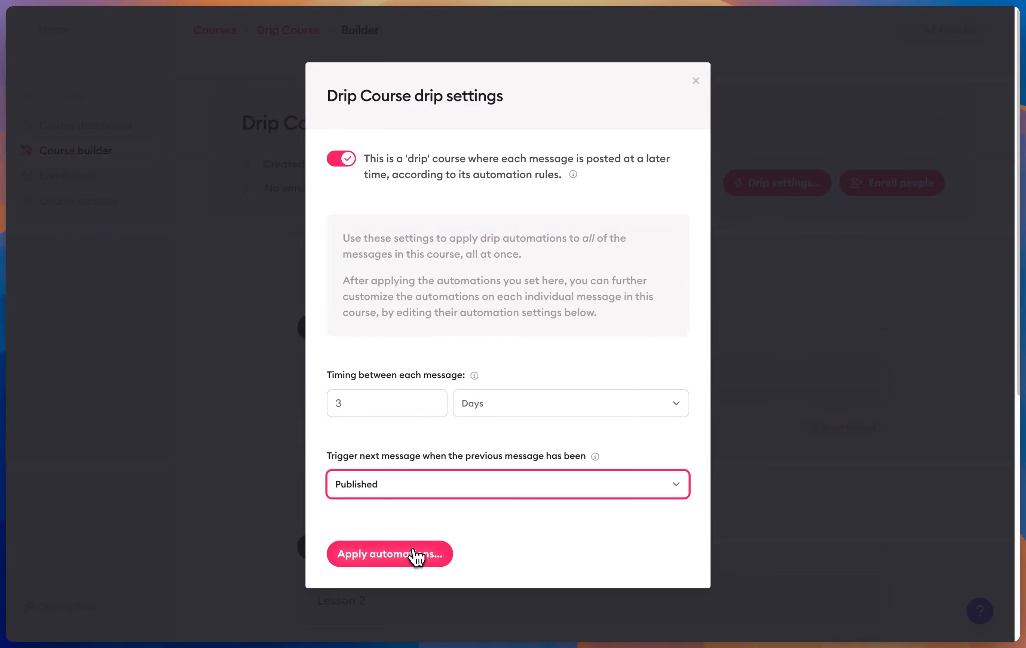
pyautogui.click(418, 561)
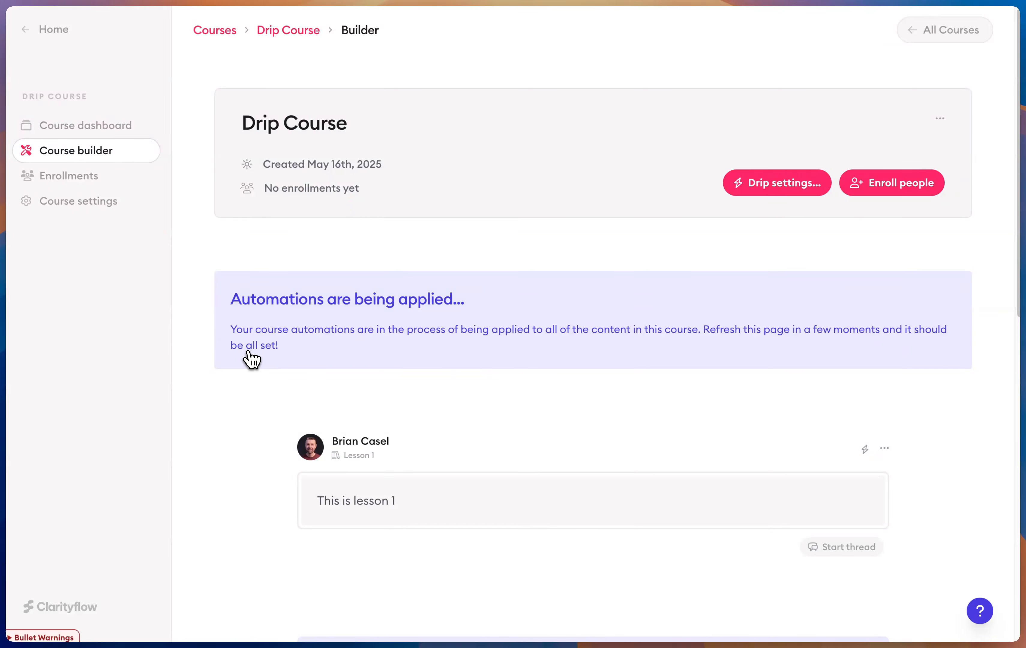
# Step: Examine the automatic posting schedule of each lesson in the course builder
pyautogui.scroll(-1, 787, 419)
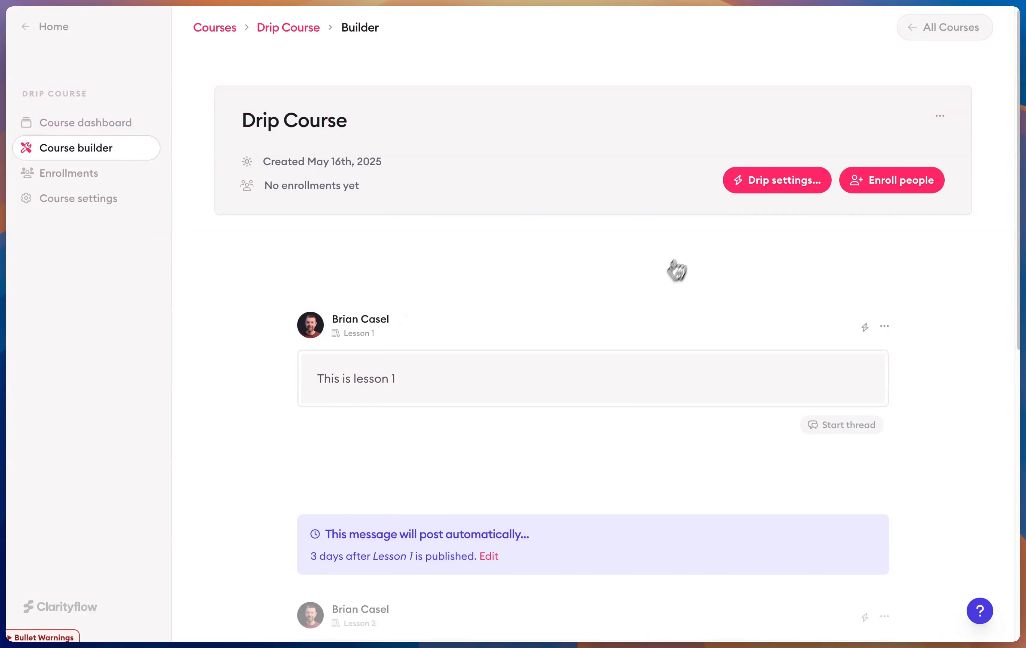
pyautogui.scroll(-6, 666, 265)
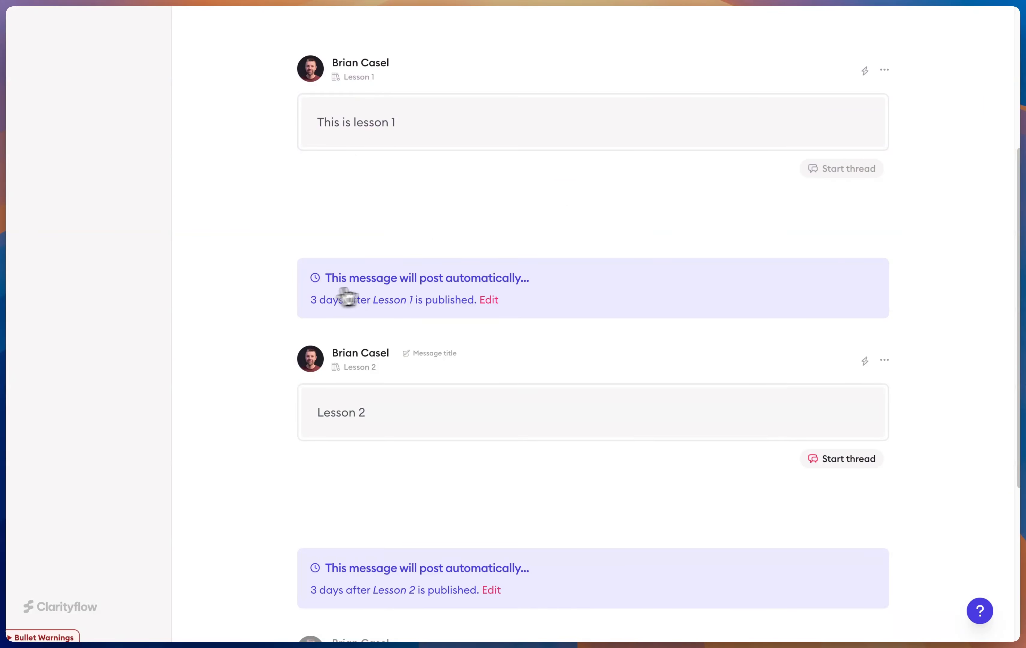
pyautogui.scroll(-1, 907, 314)
pyautogui.scroll(-3, 911, 321)
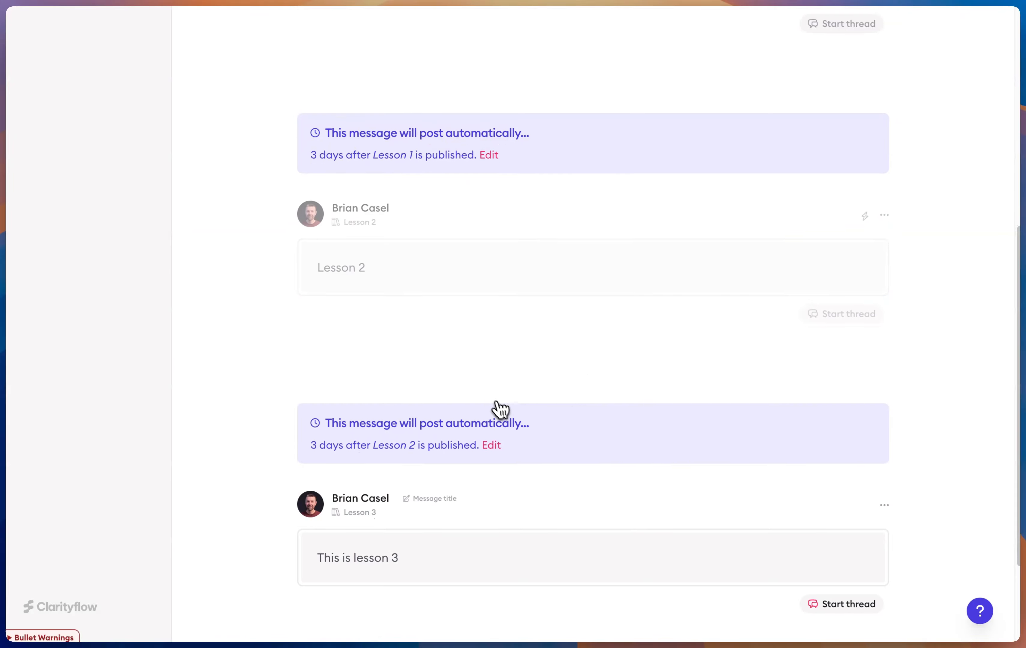
pyautogui.scroll(-3, 500, 410)
pyautogui.scroll(3, 444, 403)
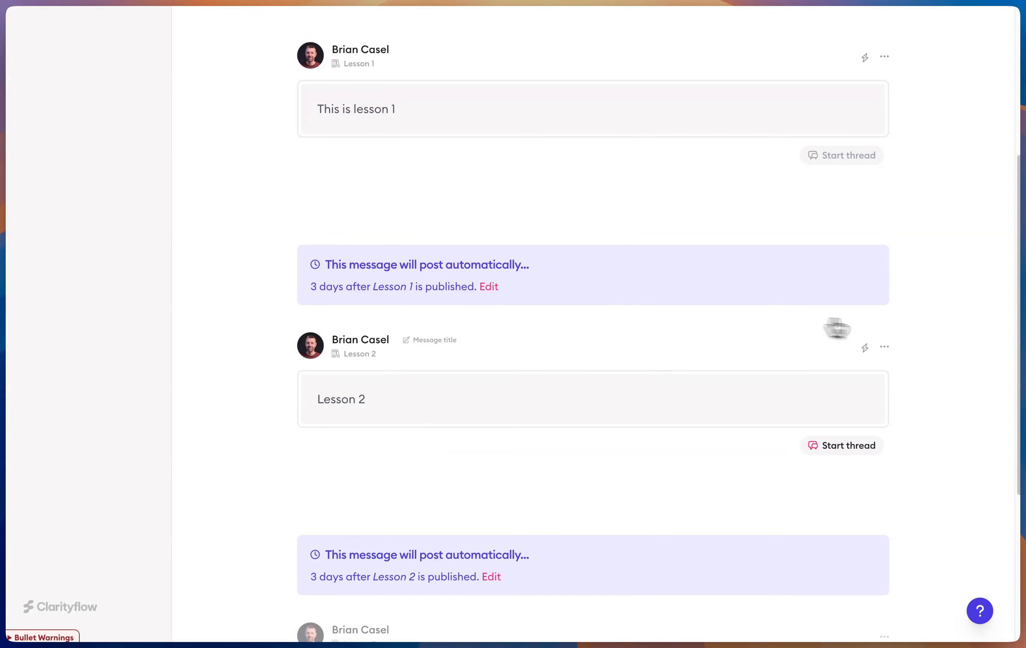
pyautogui.scroll(2, 950, 302)
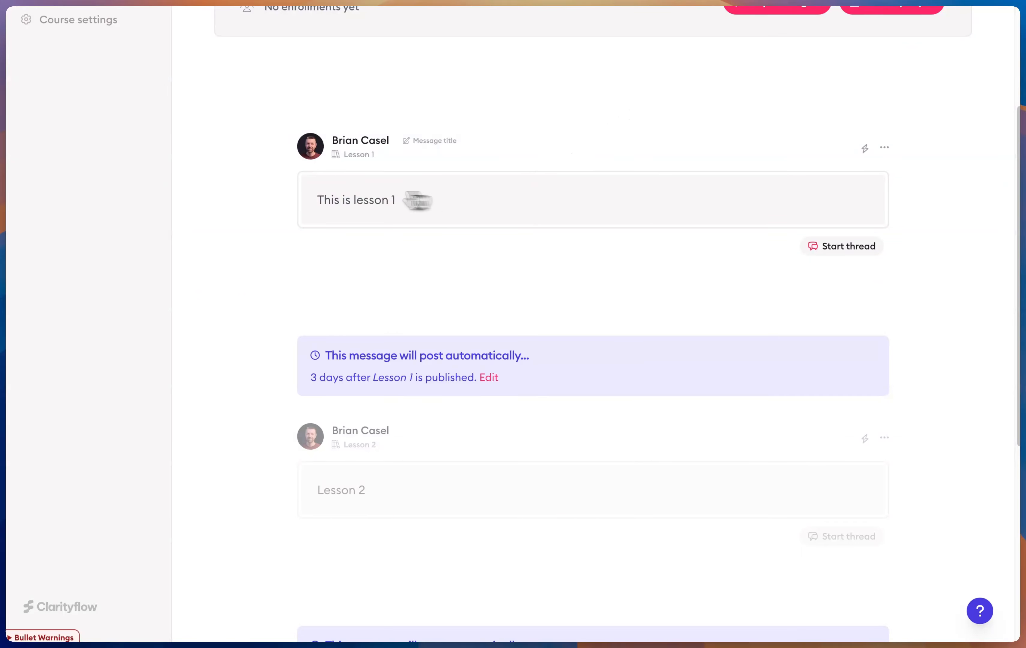
pyautogui.scroll(3, 697, 217)
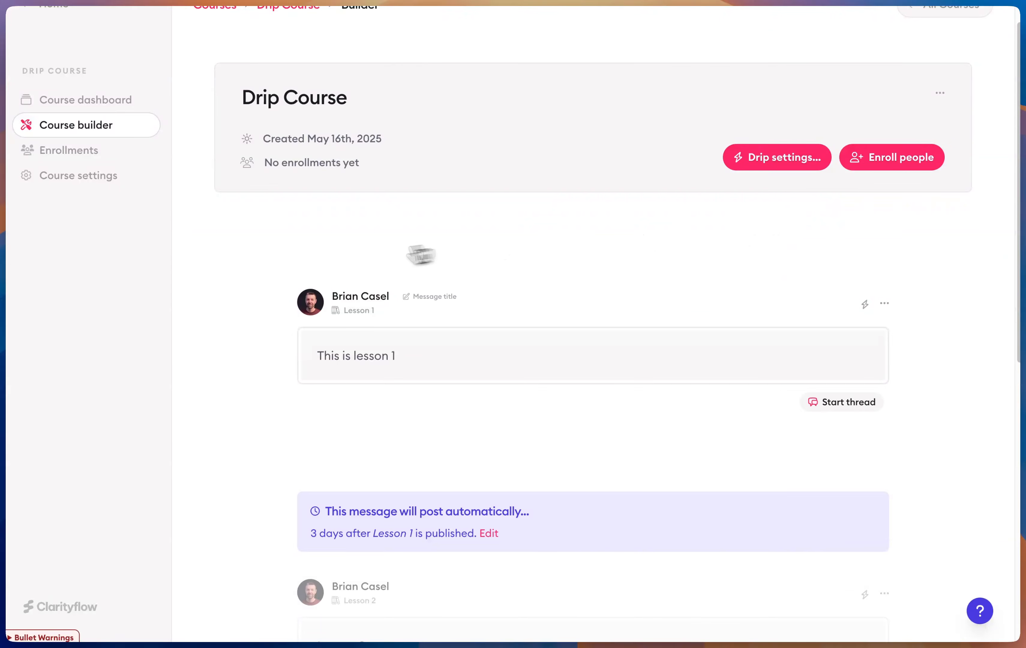
pyautogui.scroll(-9, 725, 279)
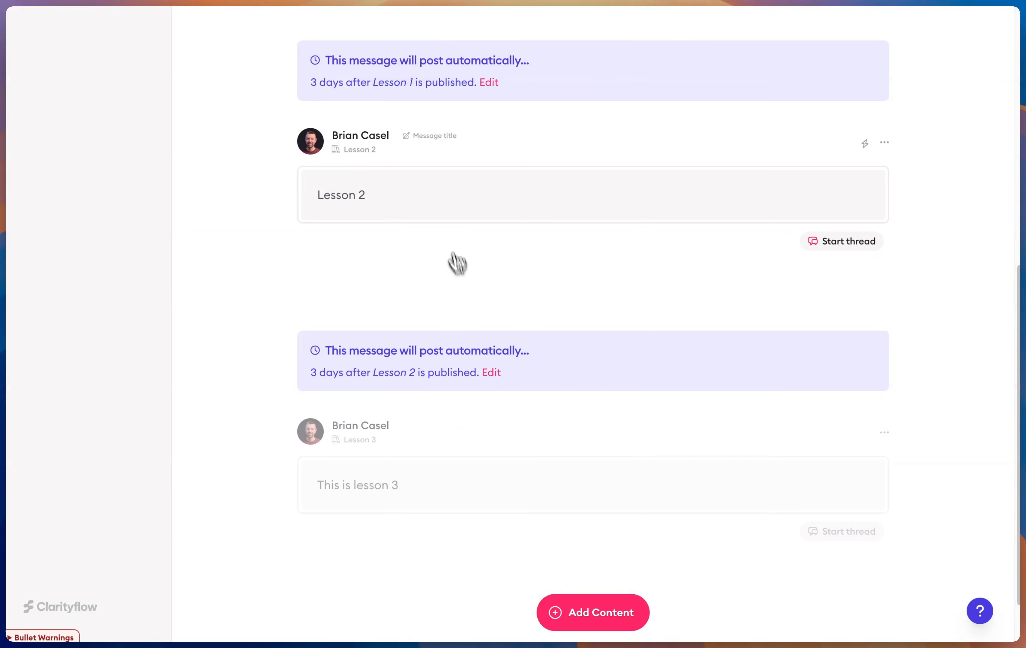
pyautogui.scroll(5, 456, 319)
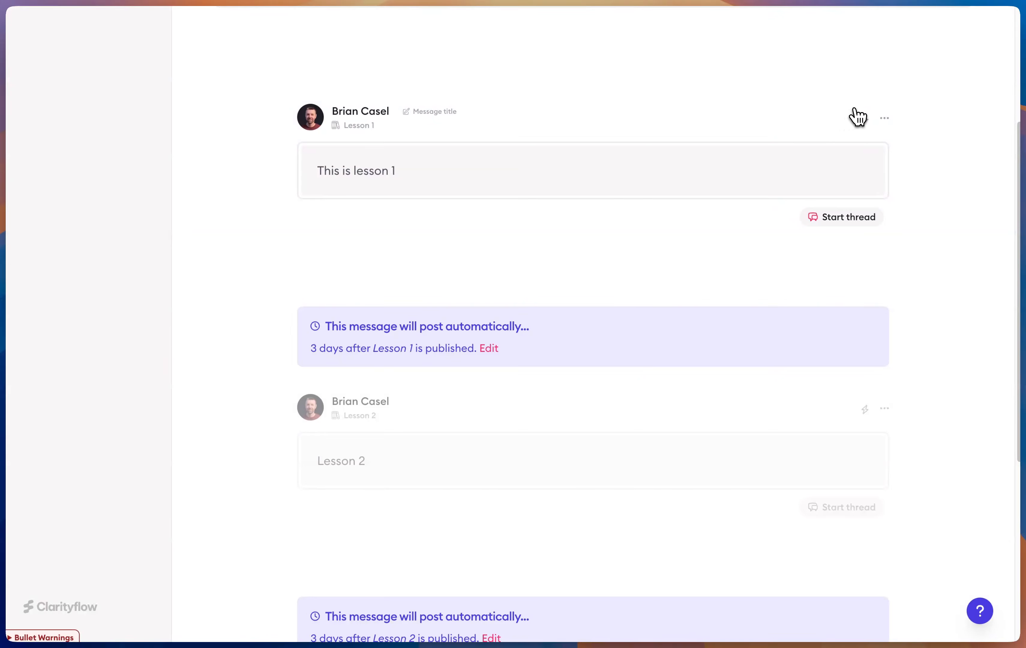
pyautogui.scroll(-4, 885, 456)
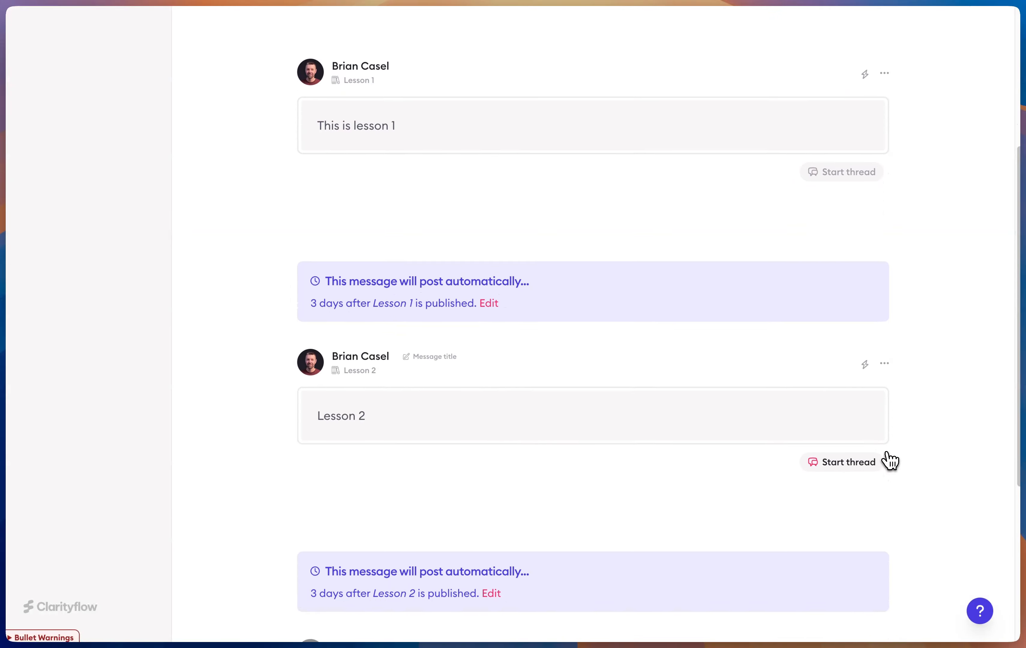
pyautogui.scroll(5, 909, 428)
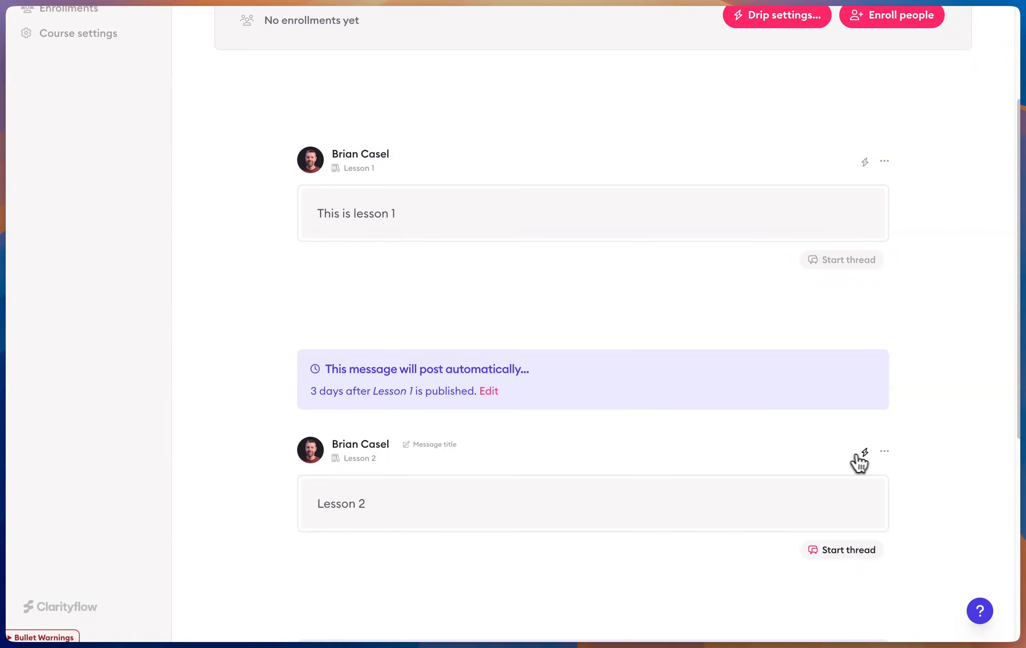
# Step: Inspect the workflow attached to Lesson 2, both from that message and from Lesson 3's automatic posting notice
pyautogui.click(864, 454)
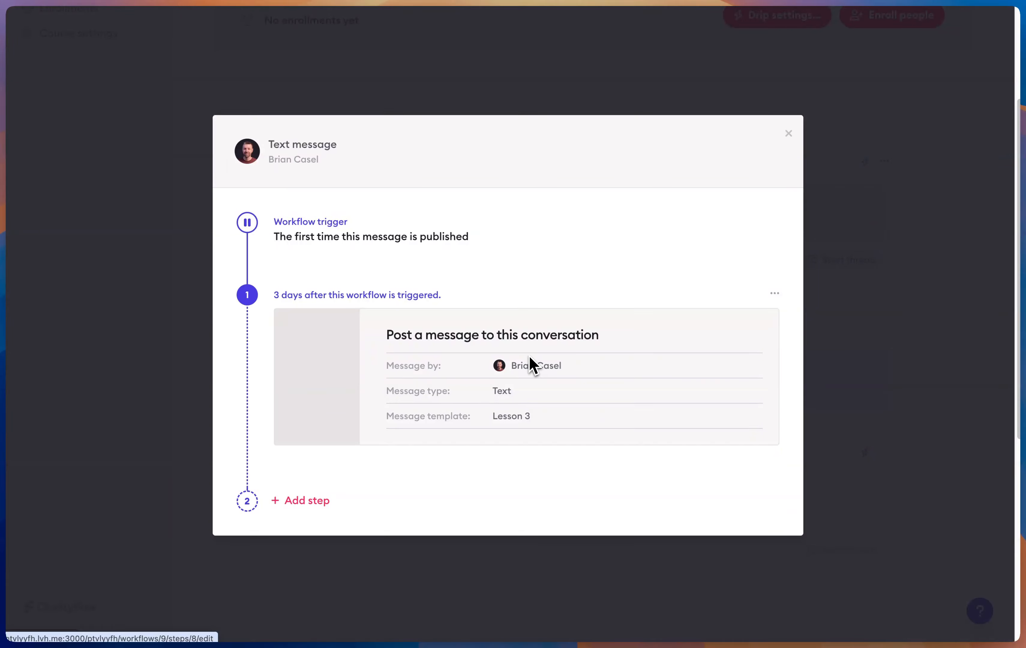
pyautogui.click(896, 377)
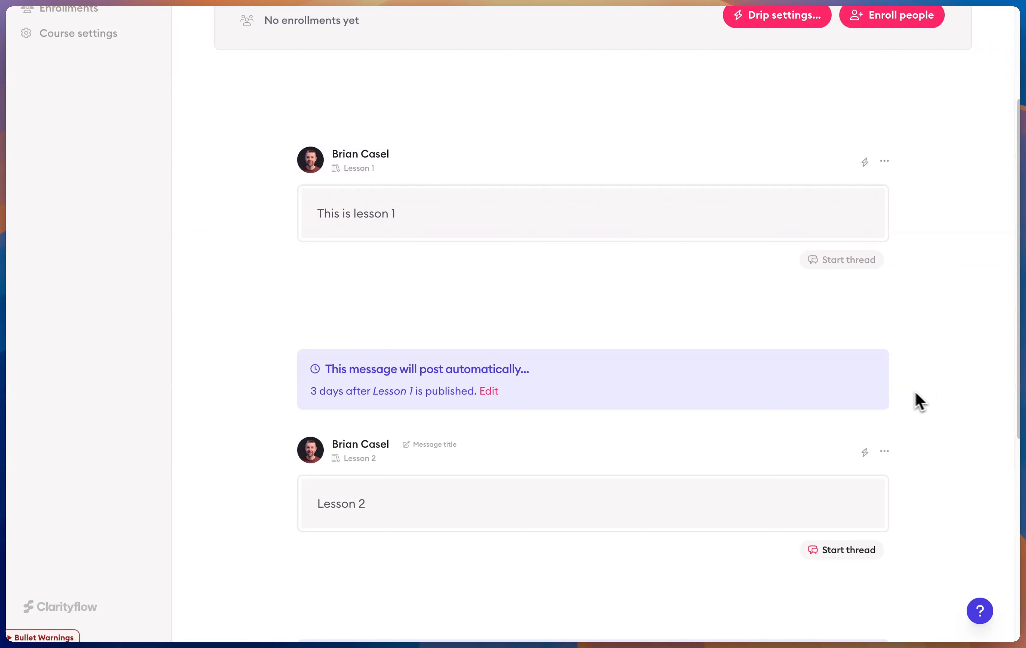
pyautogui.scroll(-1, 715, 257)
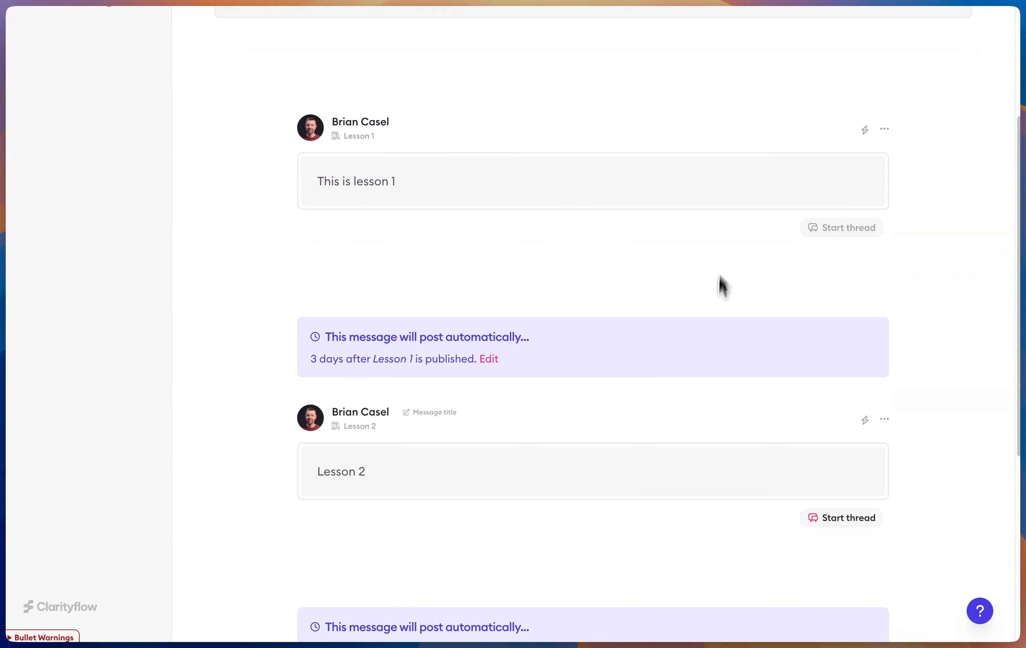
pyautogui.scroll(-7, 613, 451)
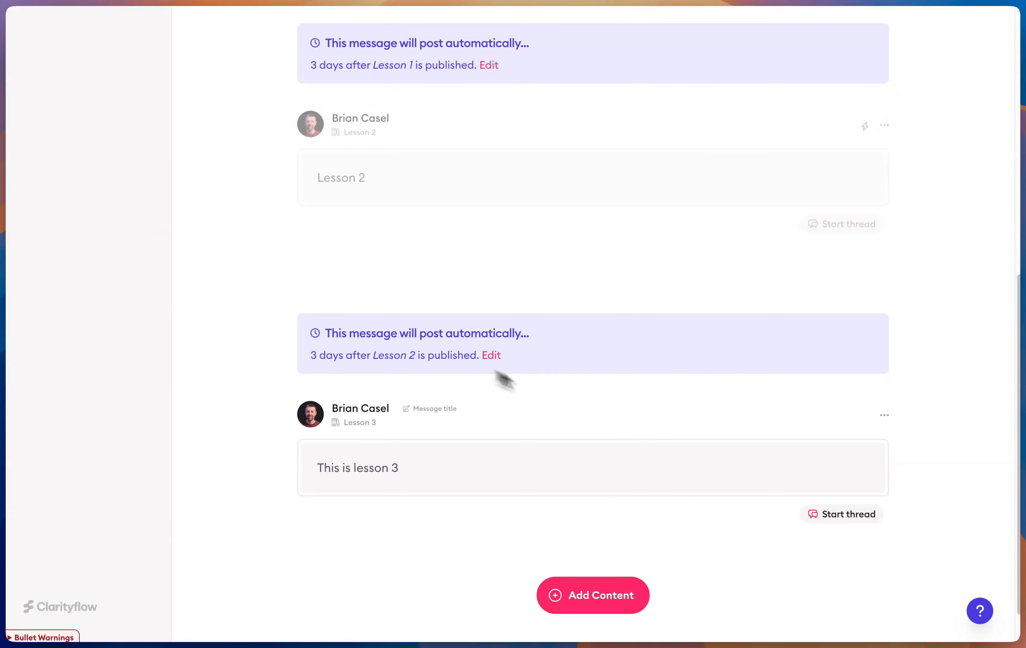
pyautogui.click(492, 357)
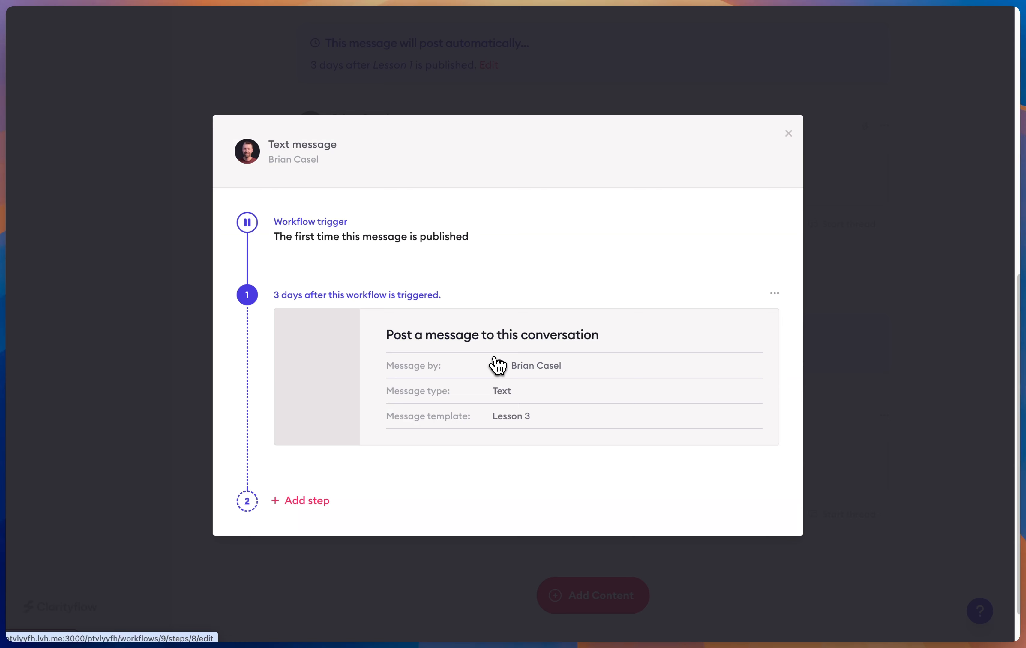
pyautogui.click(915, 413)
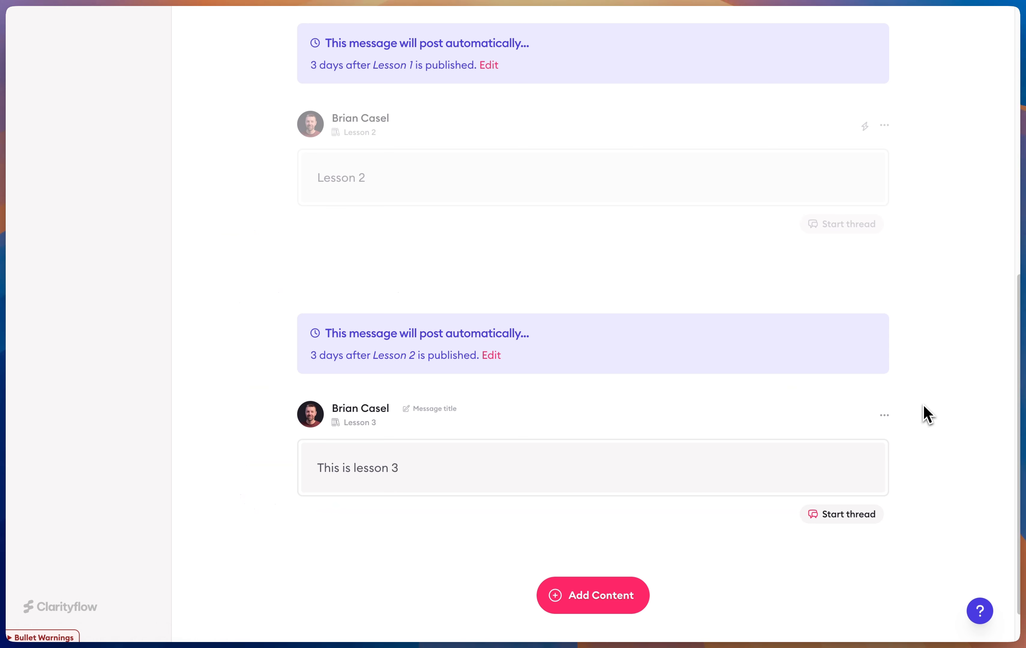
# Step: Examine the trigger, frequency and ending event settings of Lesson 1's message workflow, and leave the workflow
pyautogui.scroll(5, 799, 345)
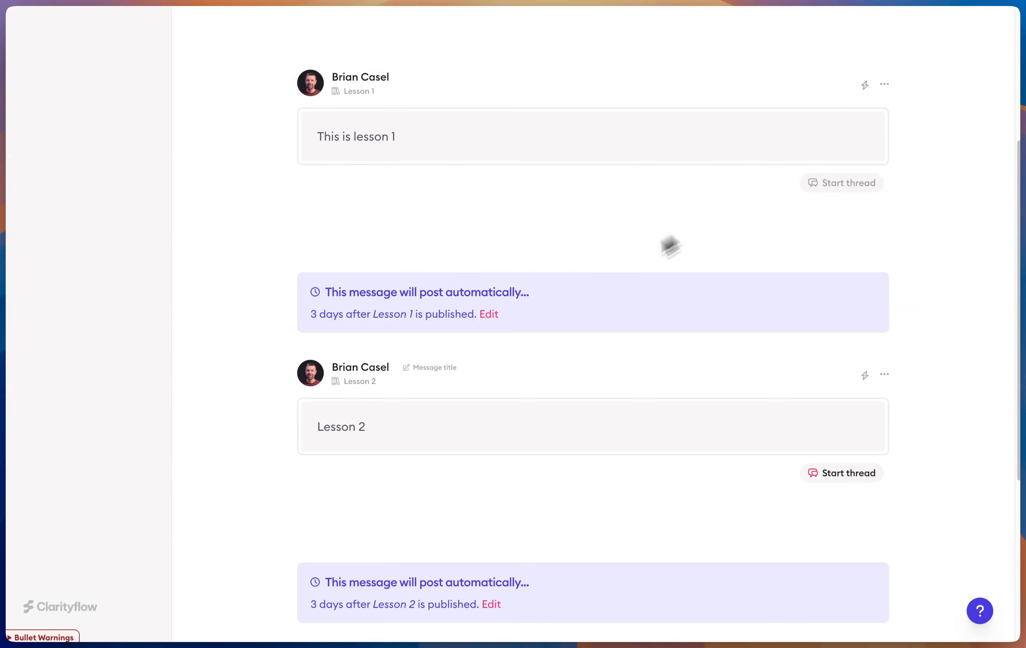
pyautogui.click(864, 91)
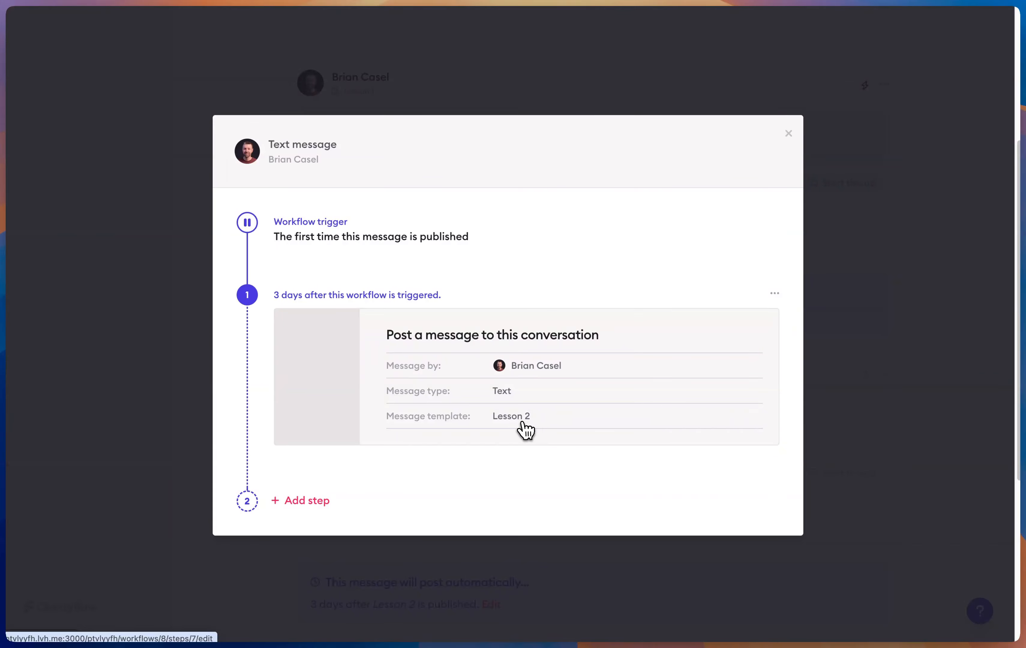
pyautogui.click(399, 238)
pyautogui.click(340, 268)
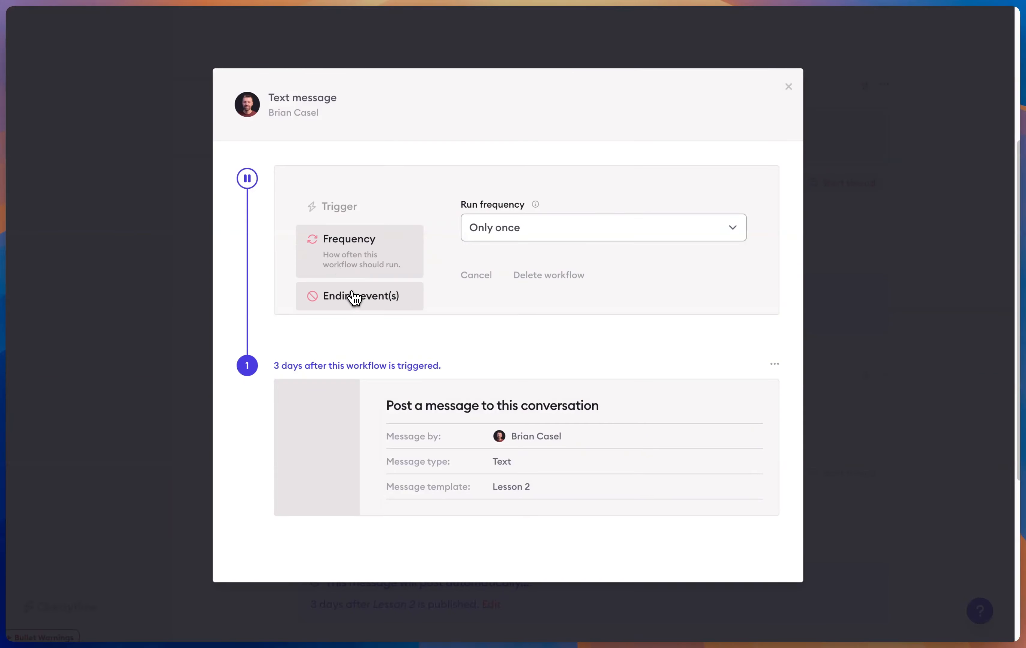
pyautogui.click(354, 297)
pyautogui.click(360, 193)
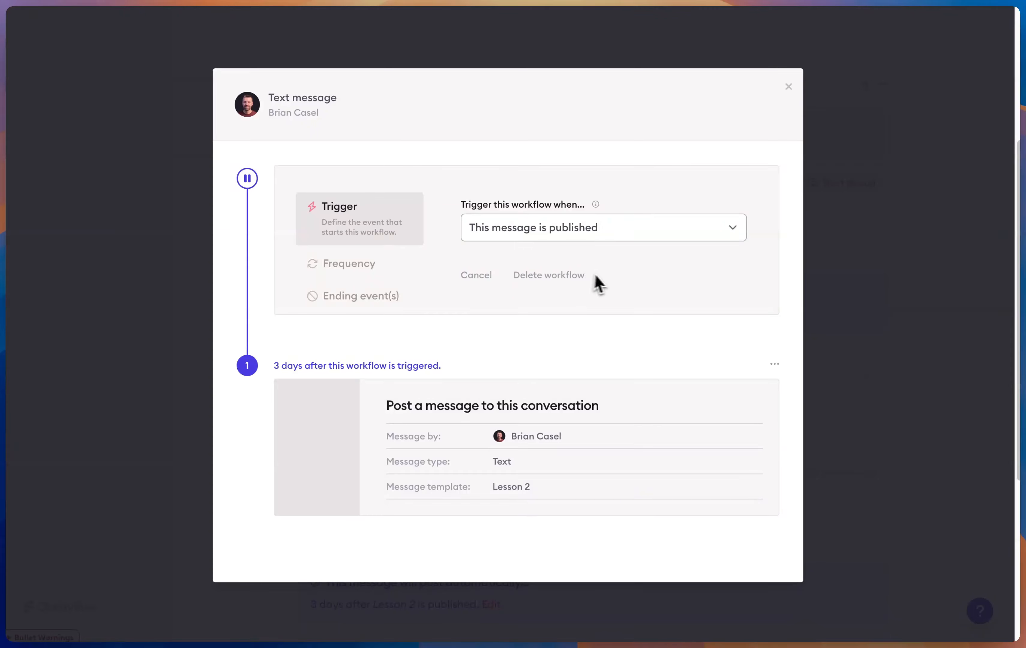
pyautogui.click(479, 276)
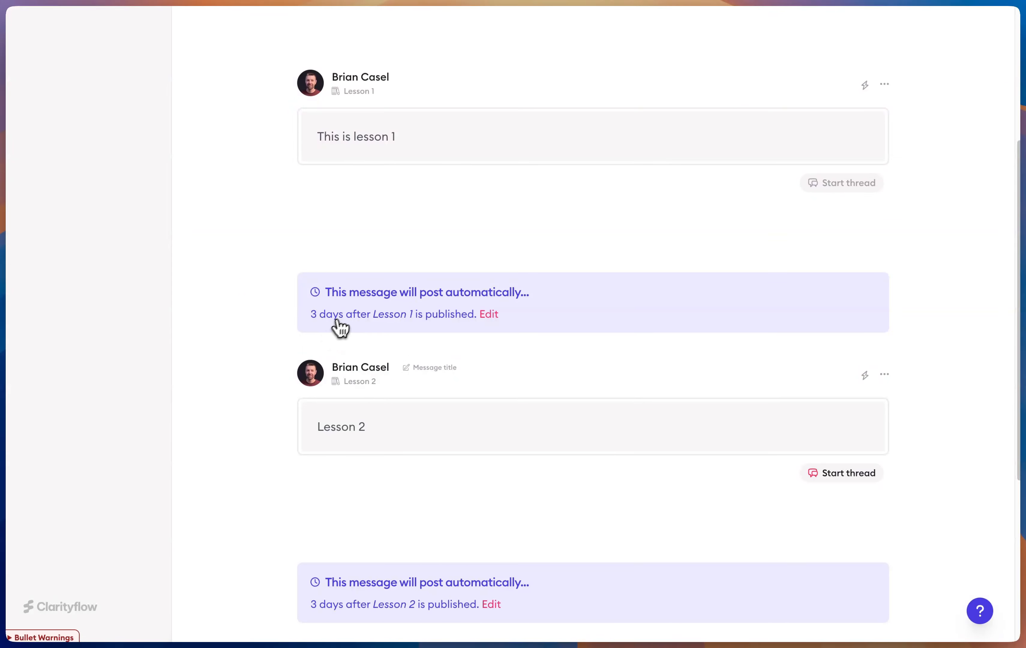
# Step: Inspect the workflow behind Lesson 2's automatic posting notice and the workflow attached to the Lesson 2 message
pyautogui.click(492, 316)
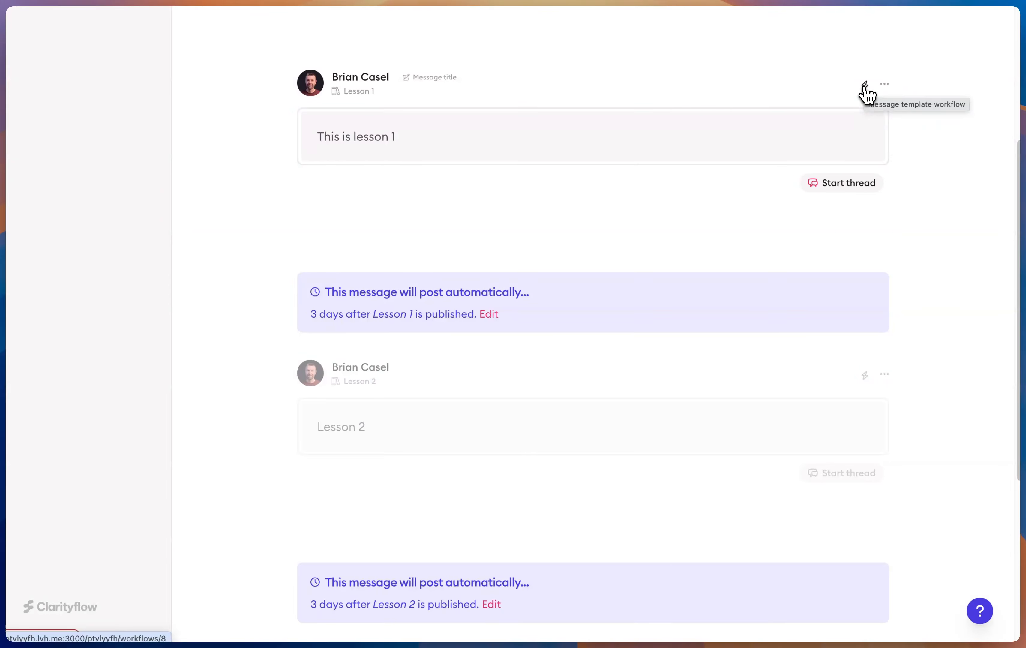
pyautogui.scroll(-7, 852, 108)
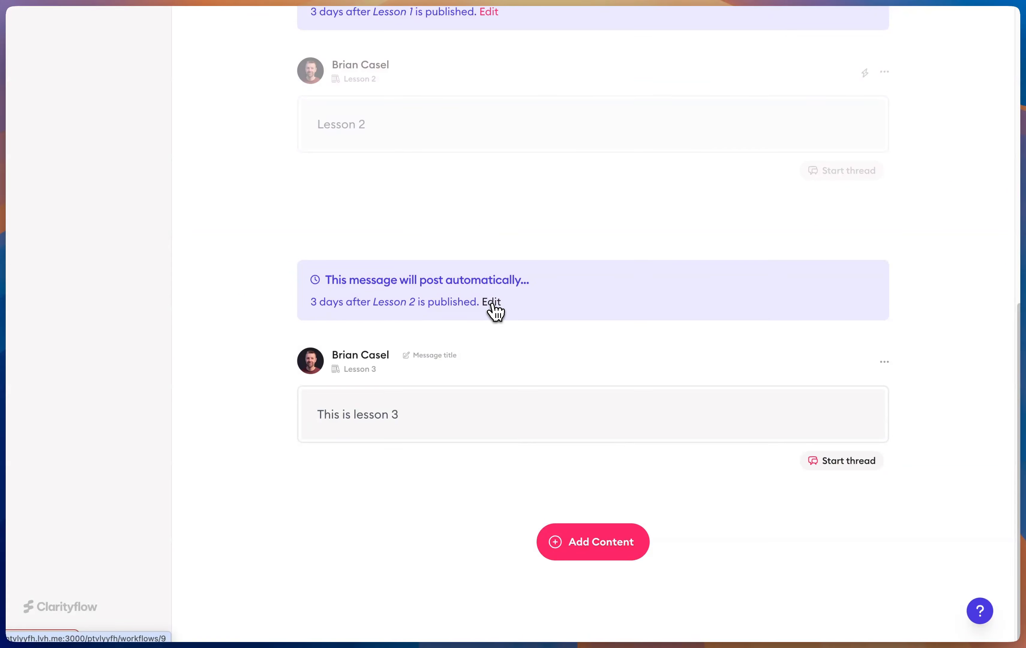
pyautogui.scroll(1, 492, 305)
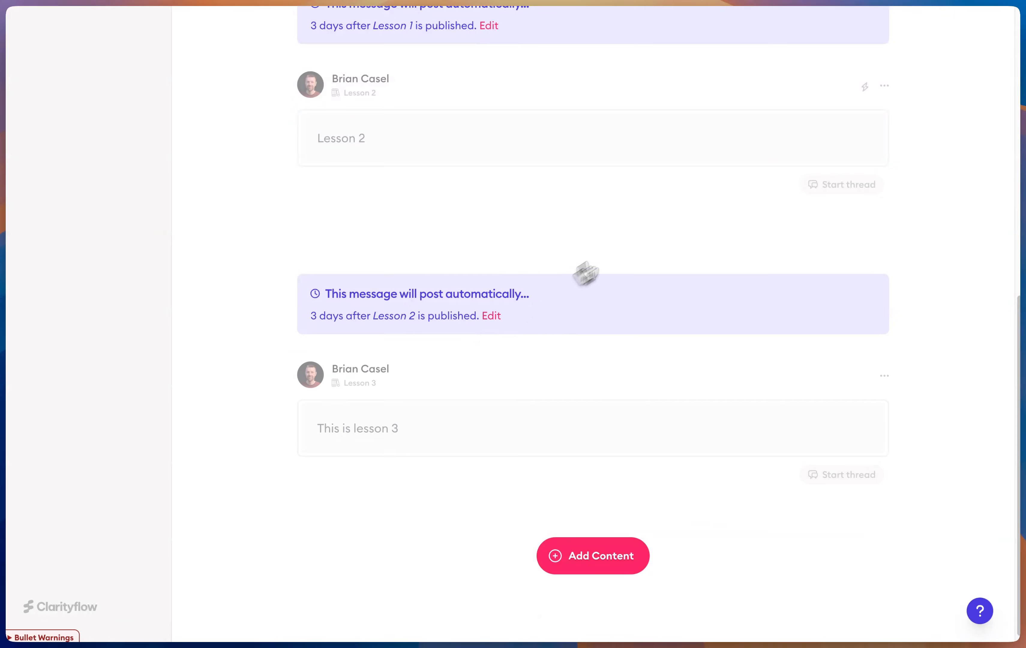
pyautogui.click(865, 90)
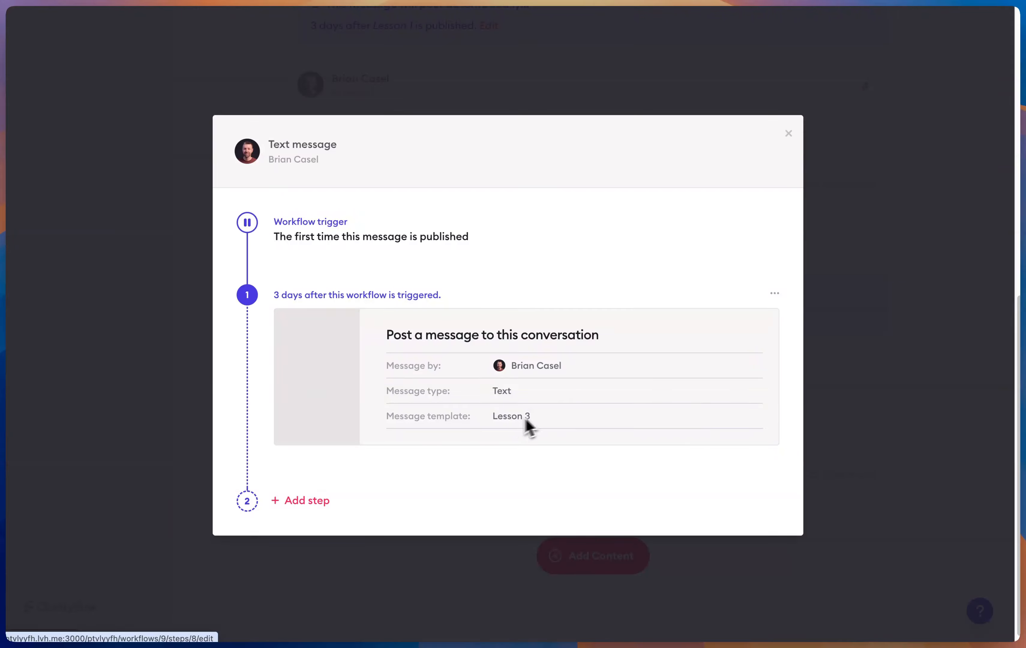
pyautogui.click(857, 397)
# Step: Open the workflow that posts Lesson 3 from the lesson's automatic posting notice
pyautogui.scroll(7, 858, 401)
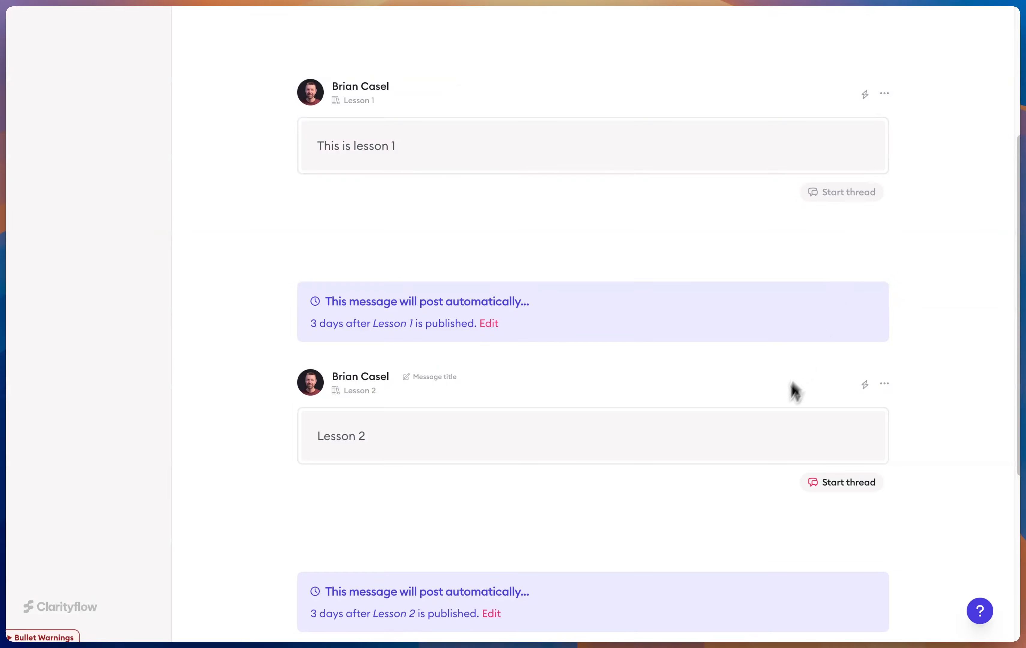
pyautogui.scroll(-1, 675, 381)
pyautogui.scroll(-7, 679, 390)
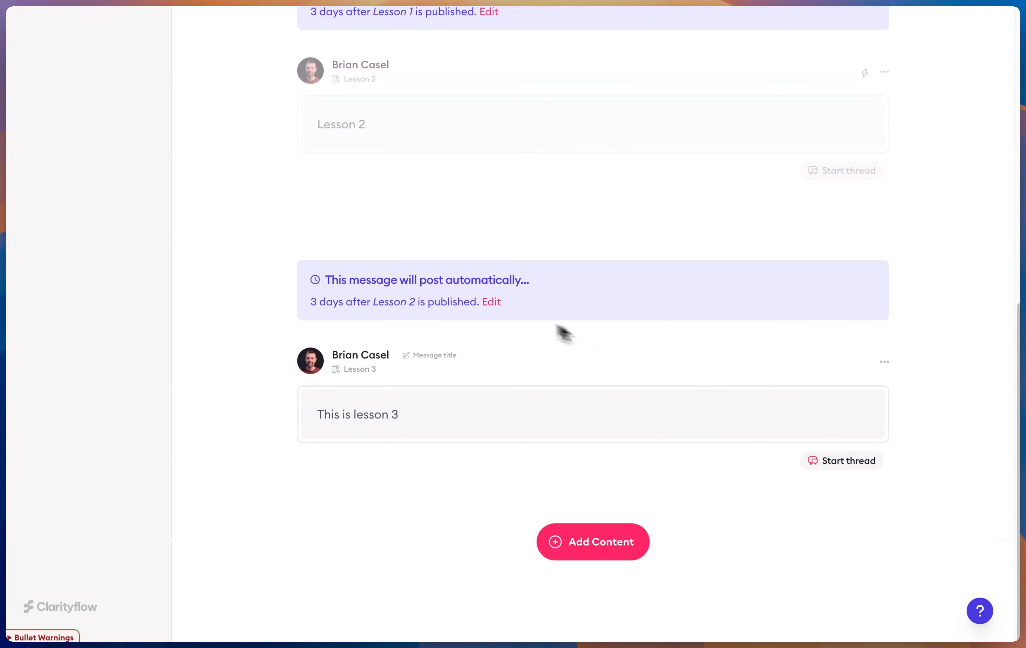
pyautogui.click(493, 303)
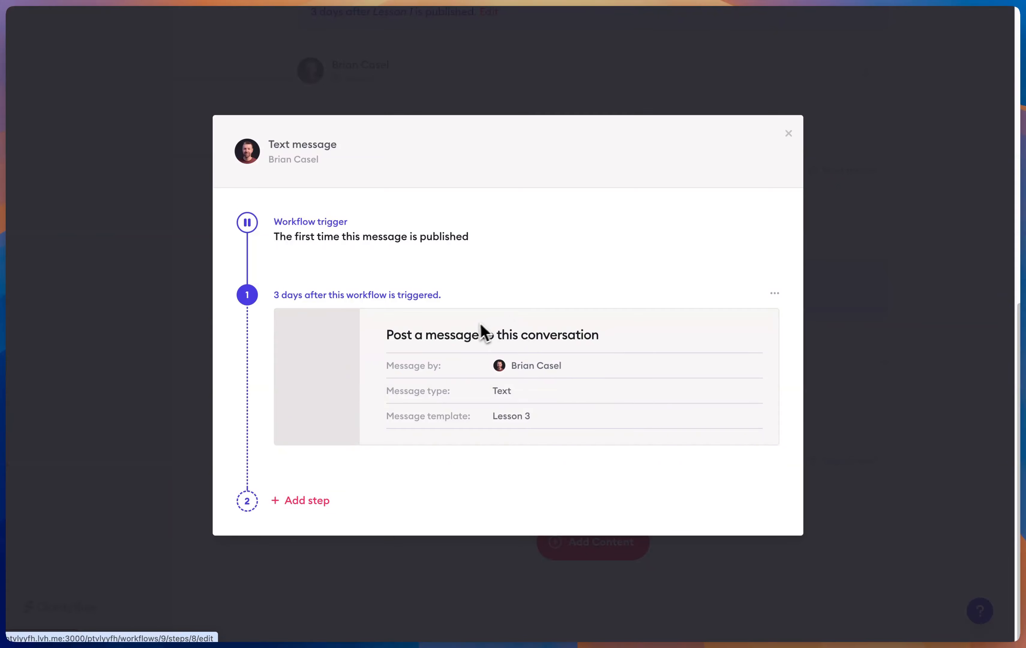
# Step: Examine the trigger options of the workflow that posts Lesson 3, and leave the workflow without changes
pyautogui.click(434, 239)
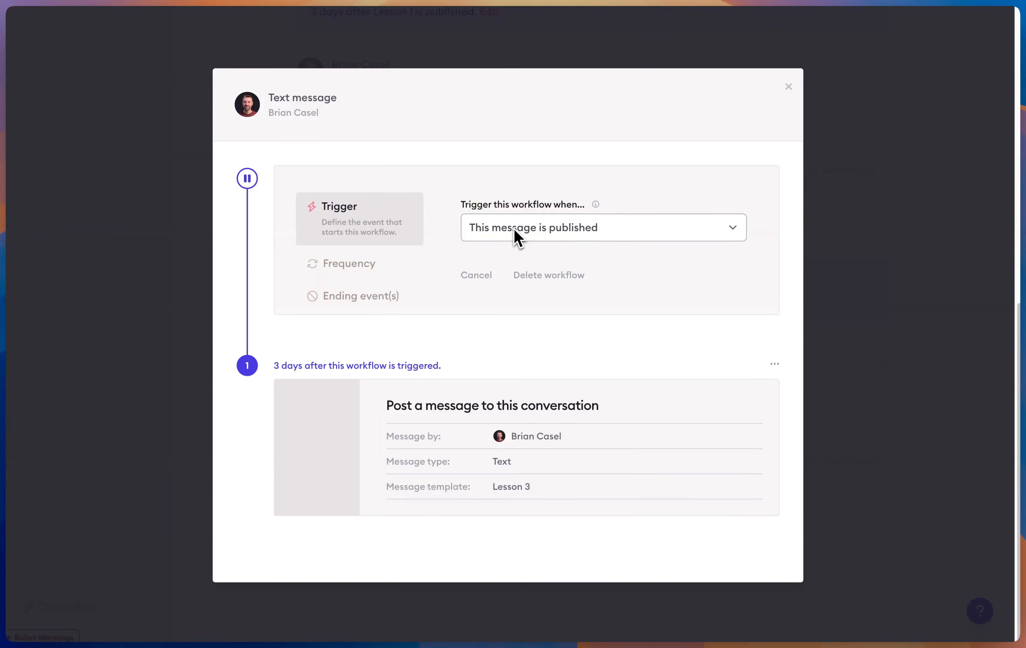
pyautogui.click(543, 234)
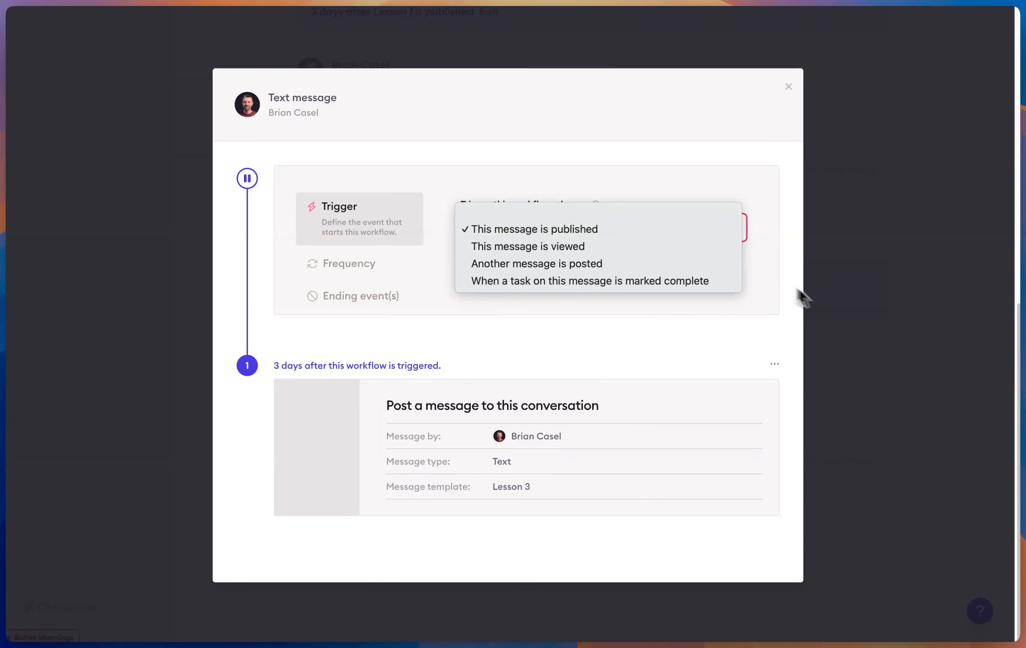
pyautogui.click(869, 313)
pyautogui.click(869, 312)
# Step: Try to set the course's drip timing to 3 weeks between messages and replace all automations on all messages
pyautogui.scroll(8, 868, 310)
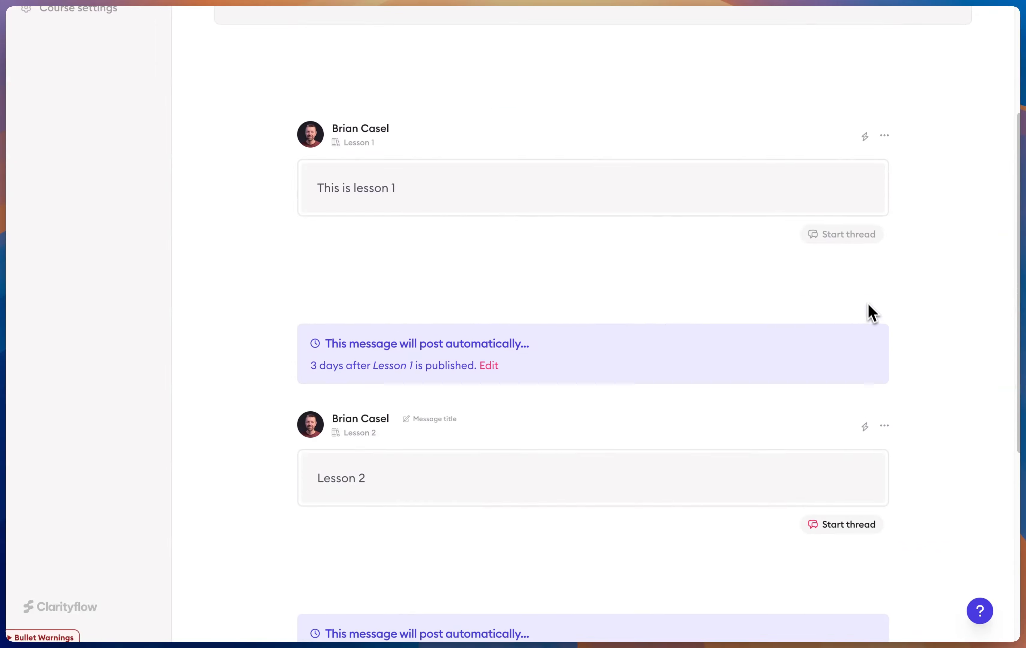
pyautogui.scroll(5, 867, 303)
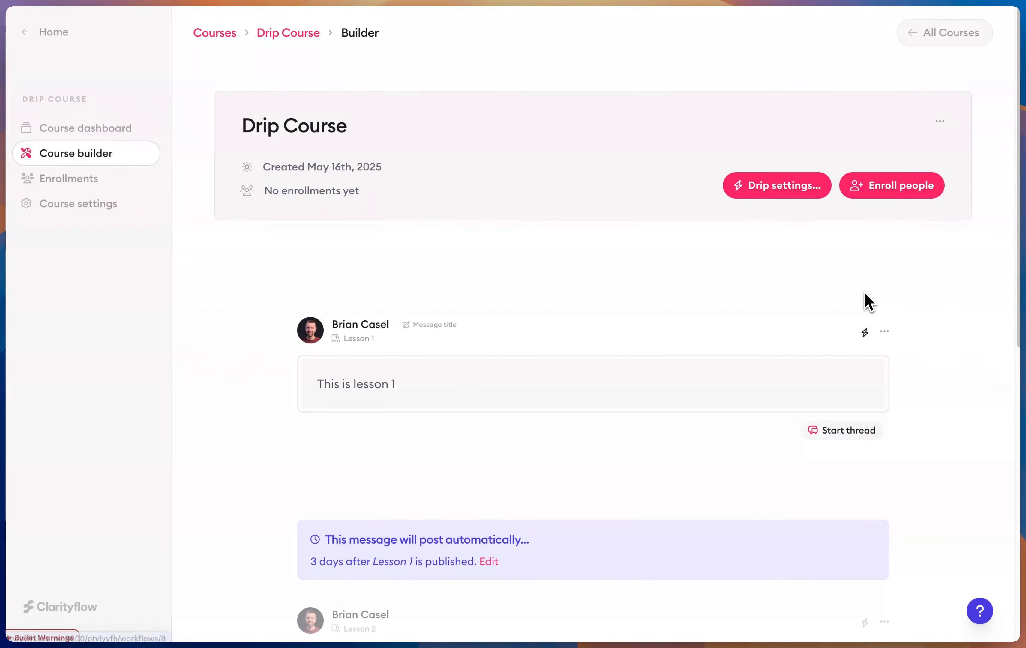
pyautogui.click(776, 190)
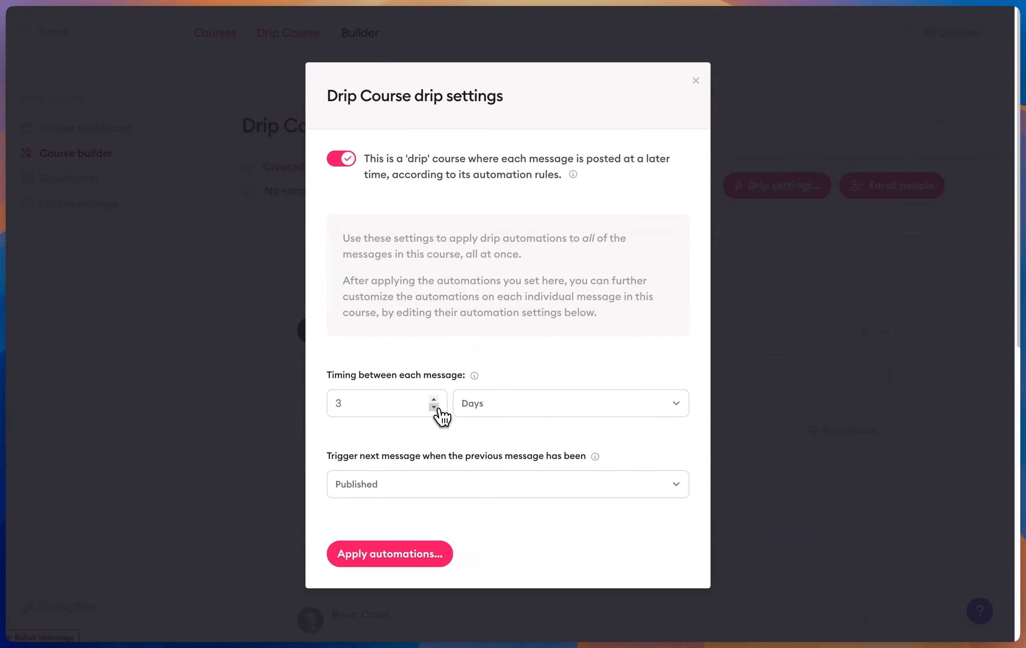
pyautogui.click(535, 415)
pyautogui.click(531, 422)
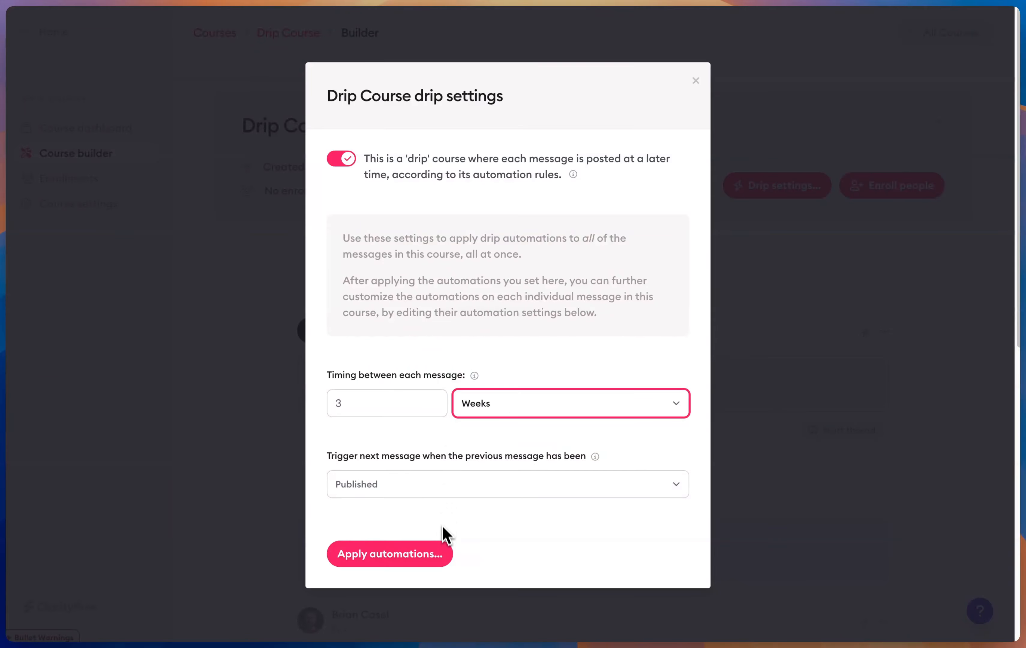
pyautogui.click(431, 560)
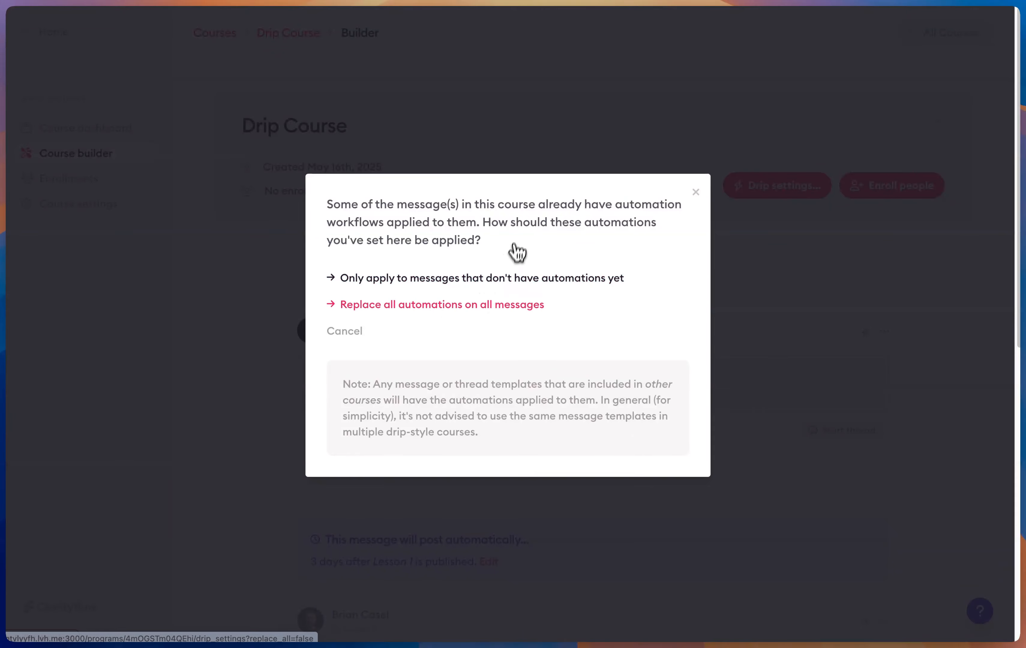
pyautogui.click(494, 305)
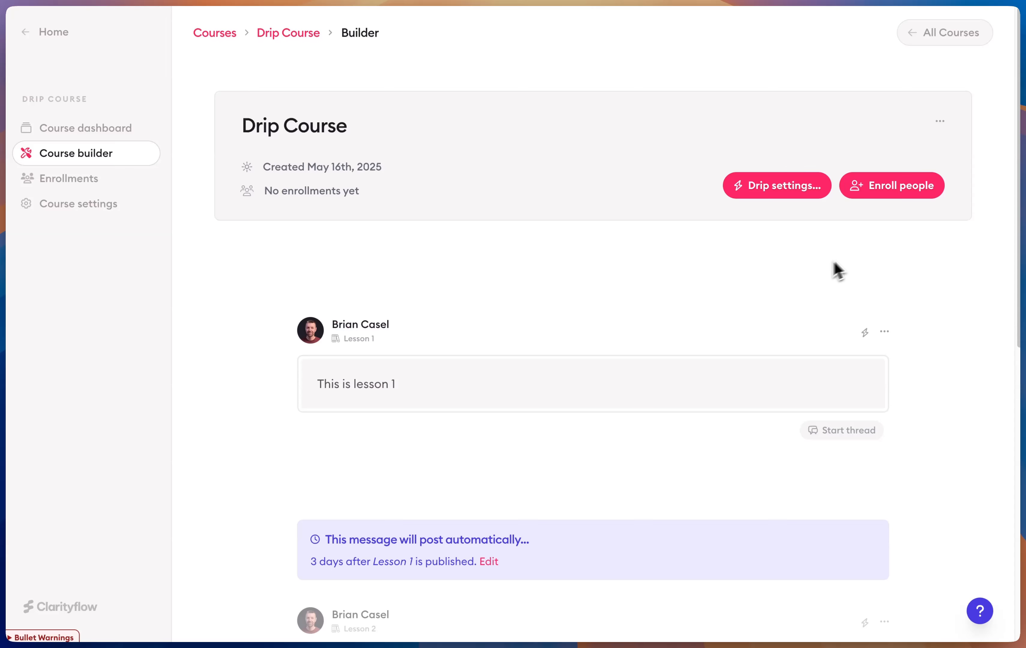
# Step: Check the trigger and posting step of the workflow attached to the Lesson 1 message, and leave it
pyautogui.click(866, 334)
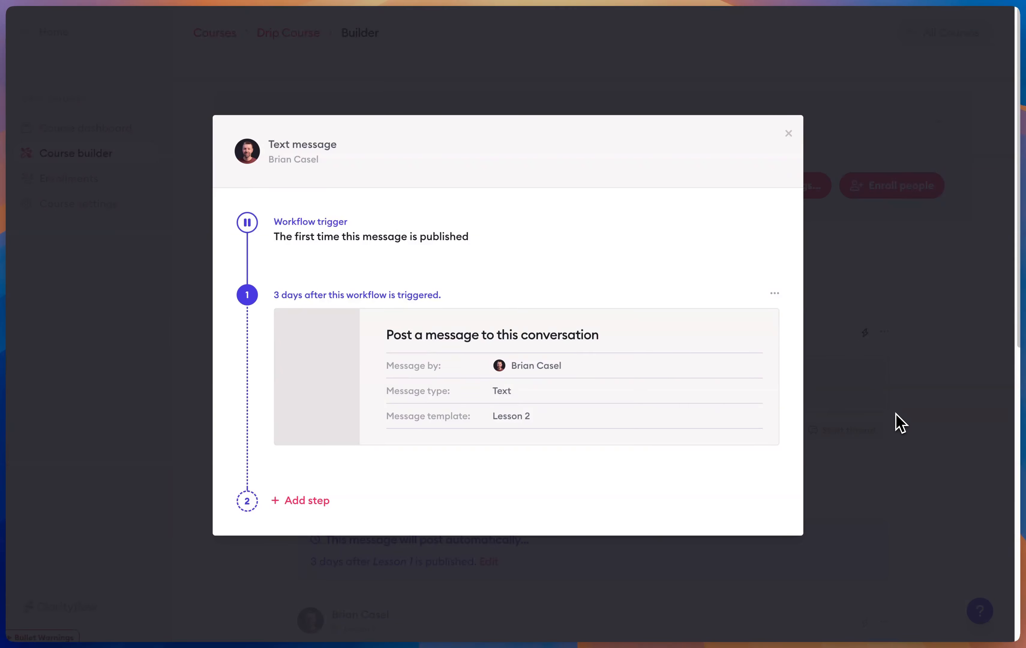
pyautogui.click(900, 422)
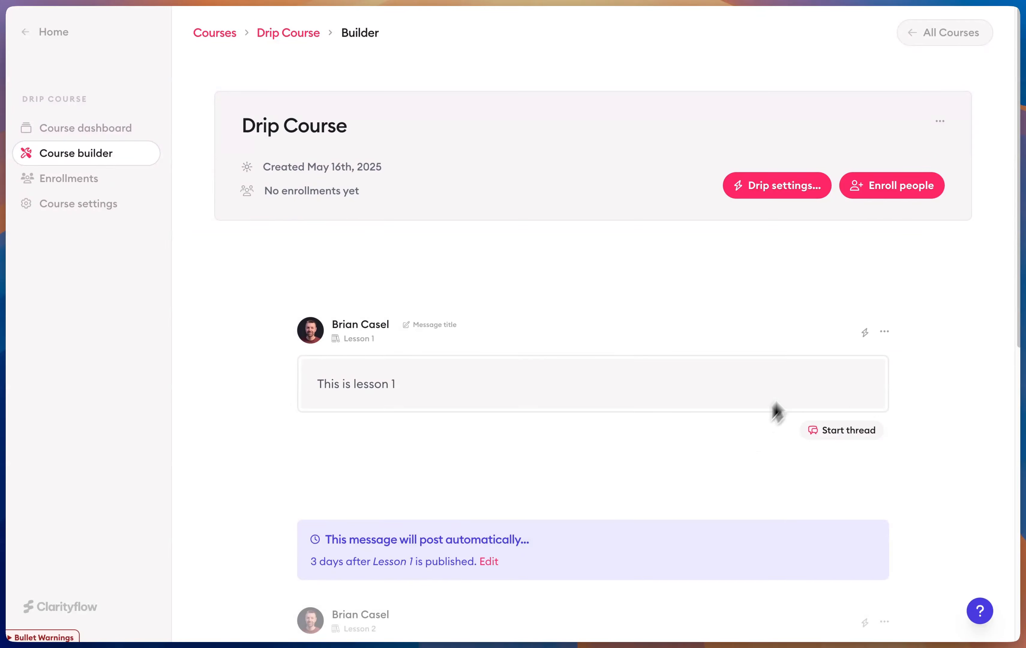
# Step: Enroll a new guest in Drip Course using the person's e-mail address, and leave without sending the invitation
pyautogui.click(898, 190)
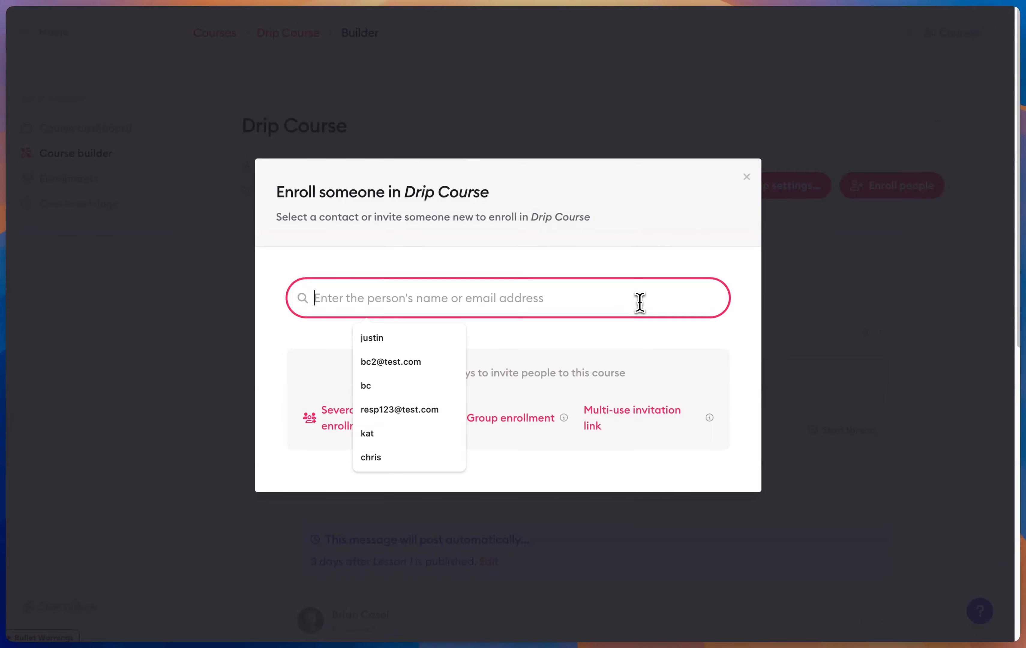
pyautogui.write('test@test.com')
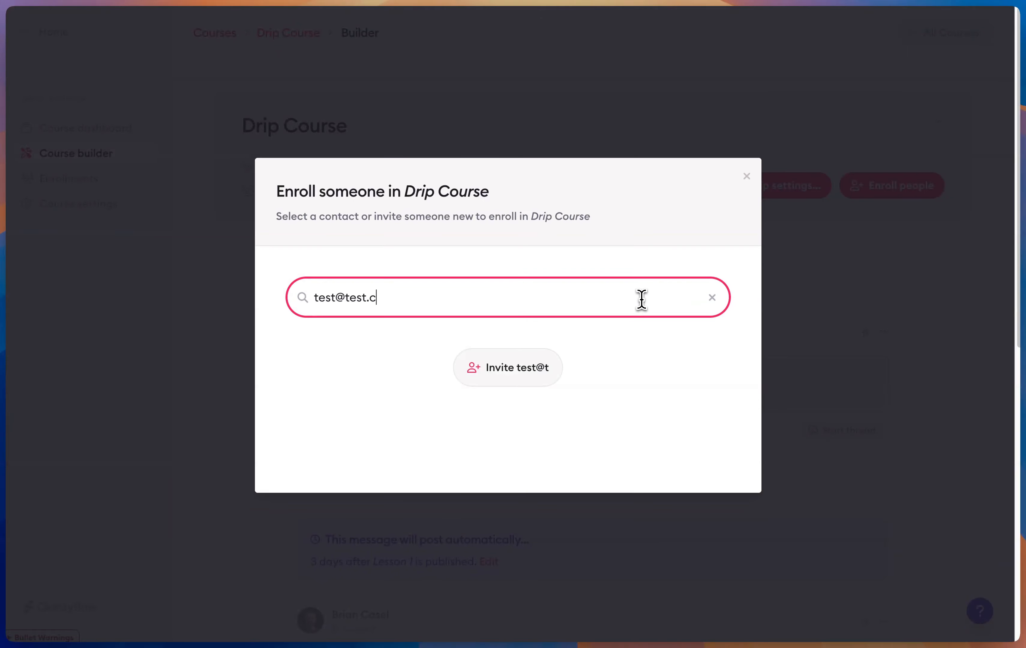
pyautogui.click(501, 363)
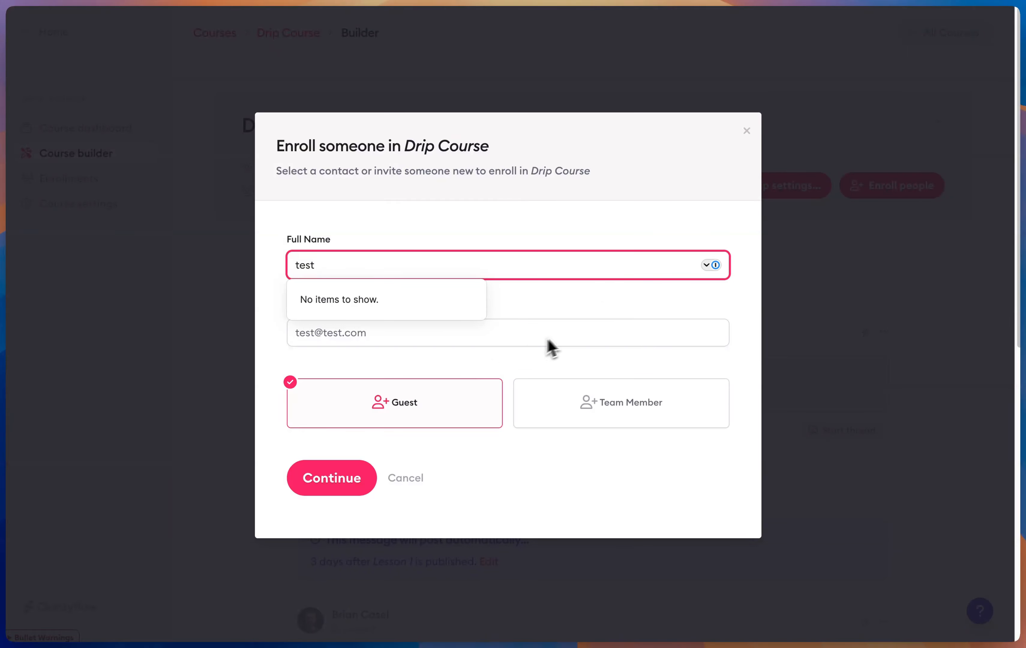
pyautogui.click(332, 485)
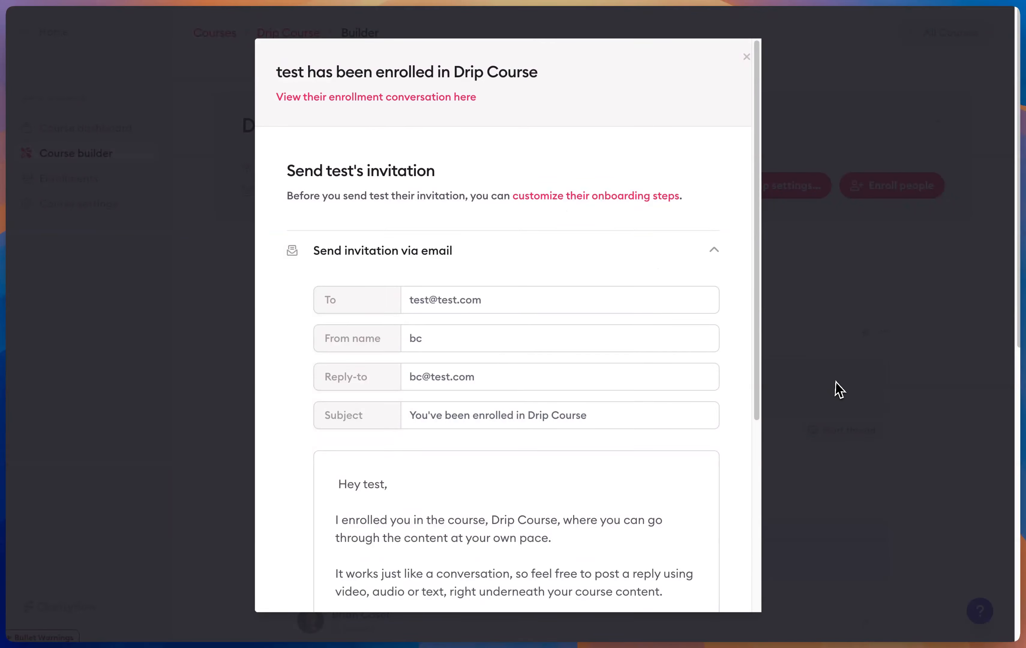
pyautogui.click(840, 389)
# Step: Open the enrolled guest's course conversation from the enrollments and inspect the workflow attached to its Lesson 1 message
pyautogui.click(78, 191)
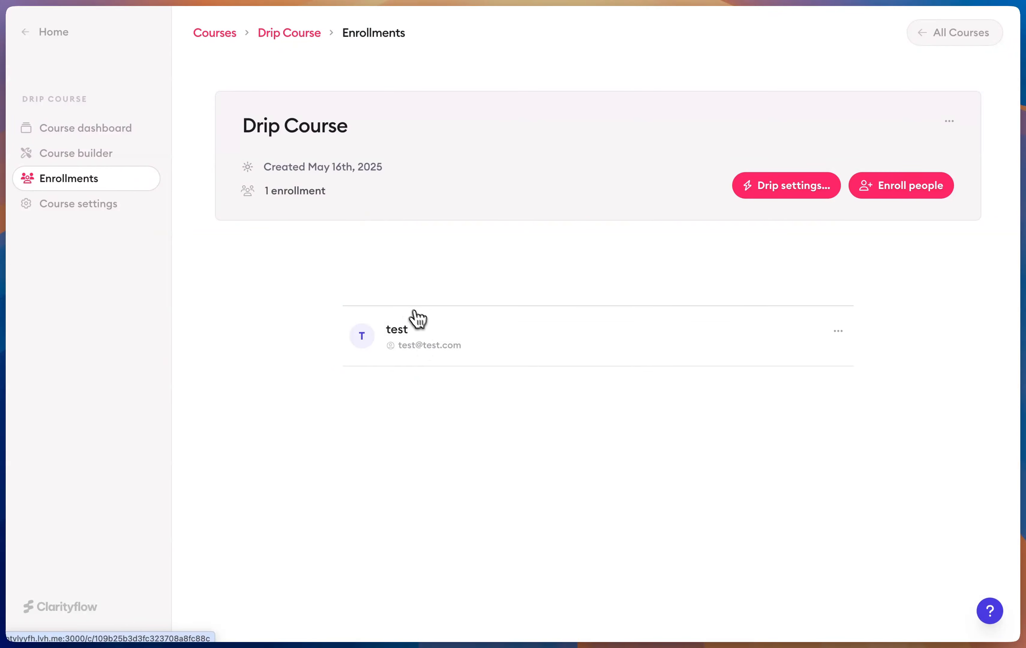
pyautogui.click(401, 342)
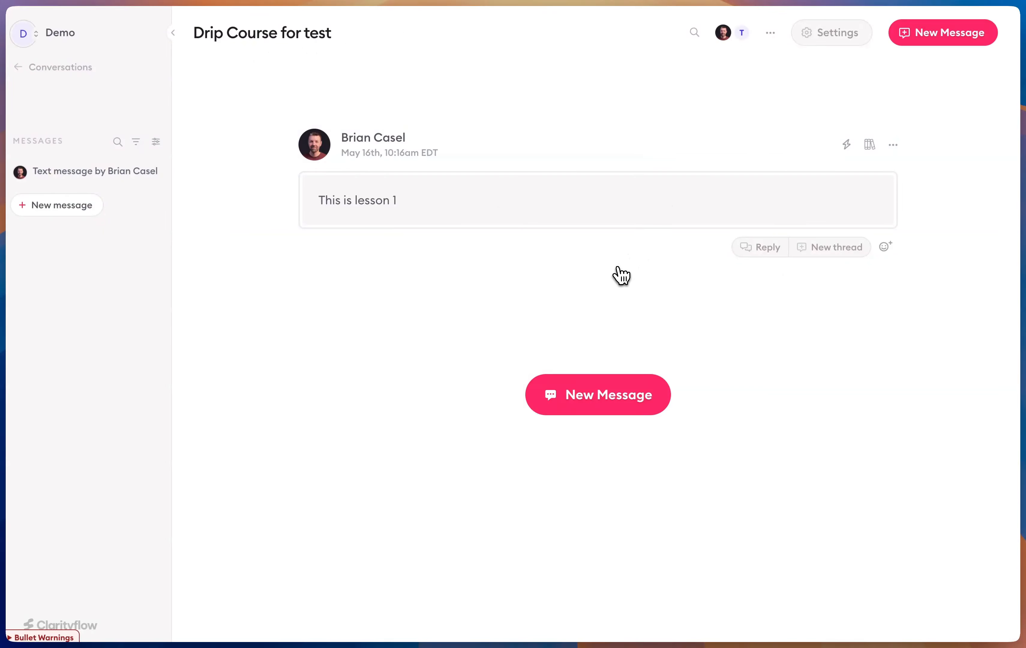
pyautogui.click(847, 148)
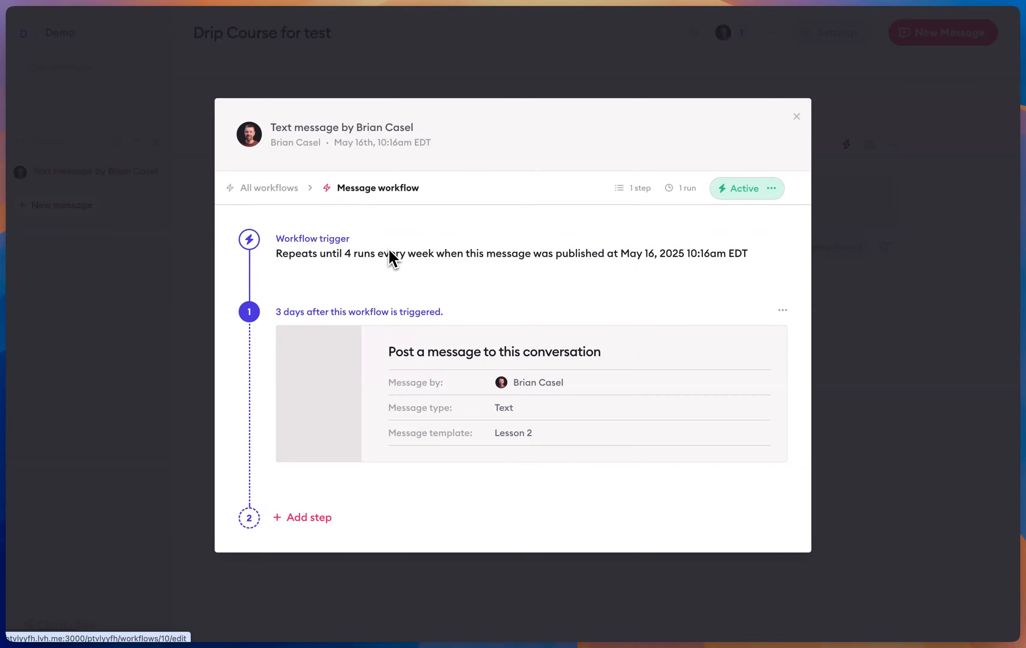
pyautogui.click(913, 235)
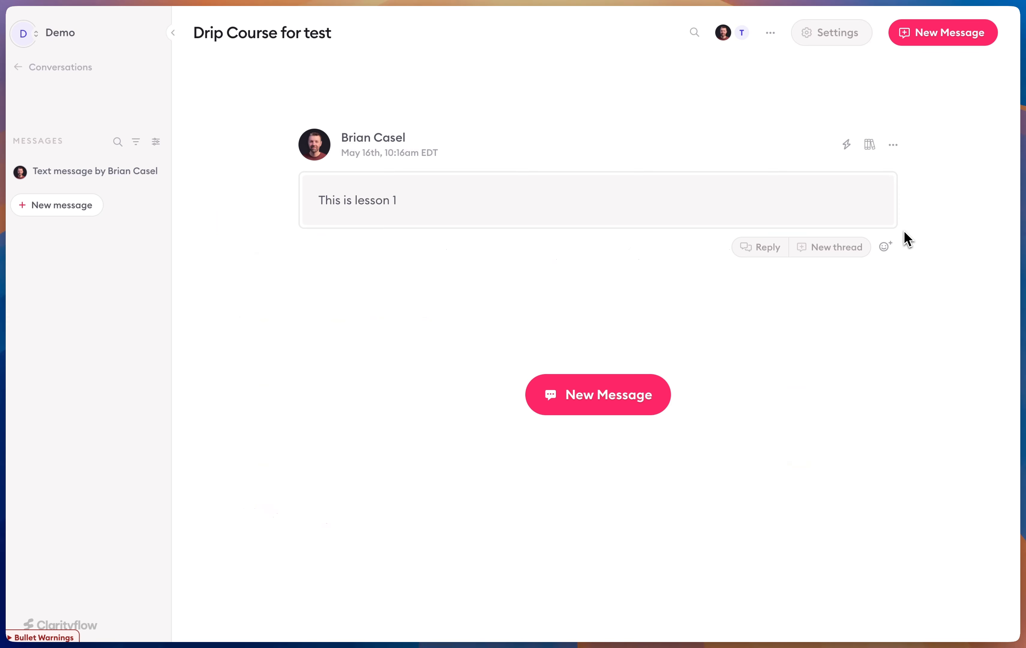